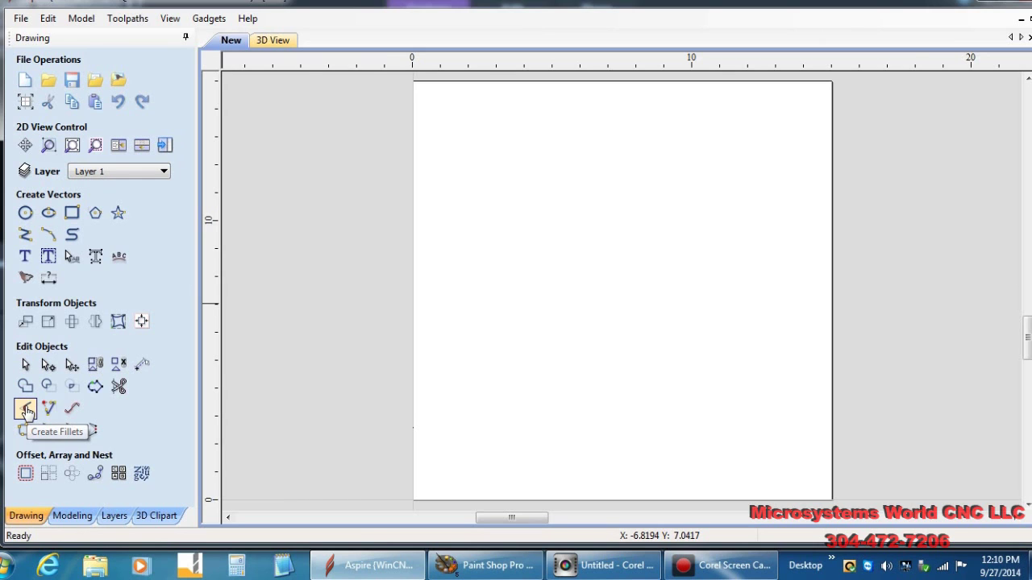
- Look at the two rail sweep form, return to the vector tools, and show the bowl reference picture
{"action": "left_click", "coordinate": [70, 516]}
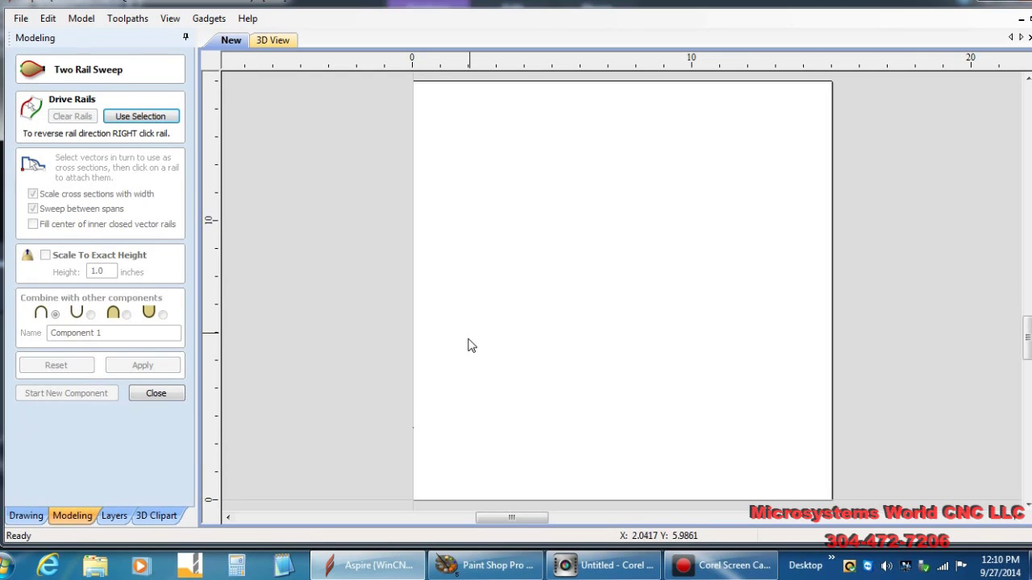
{"action": "left_click", "coordinate": [27, 518]}
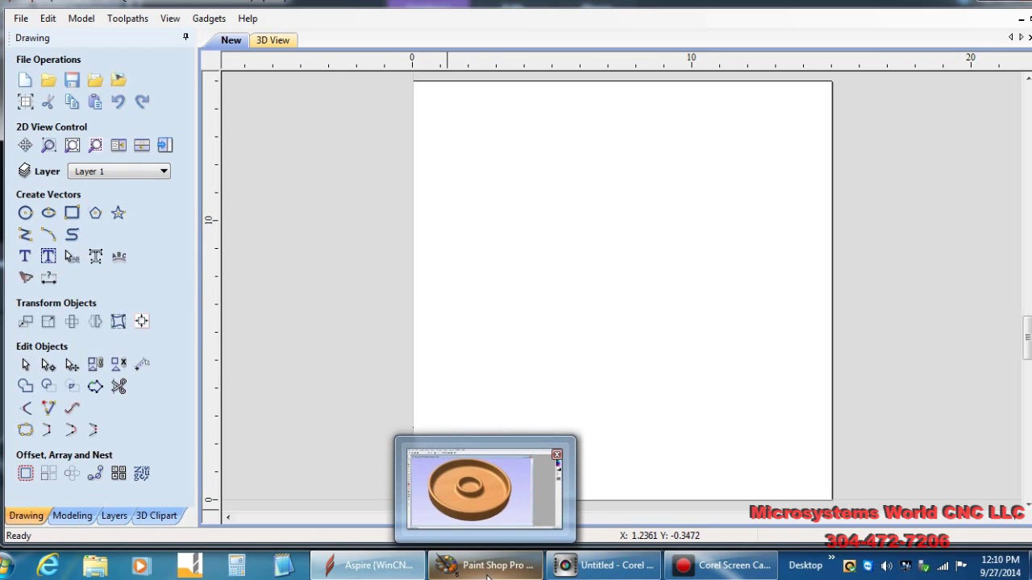
{"action": "left_click", "coordinate": [487, 574]}
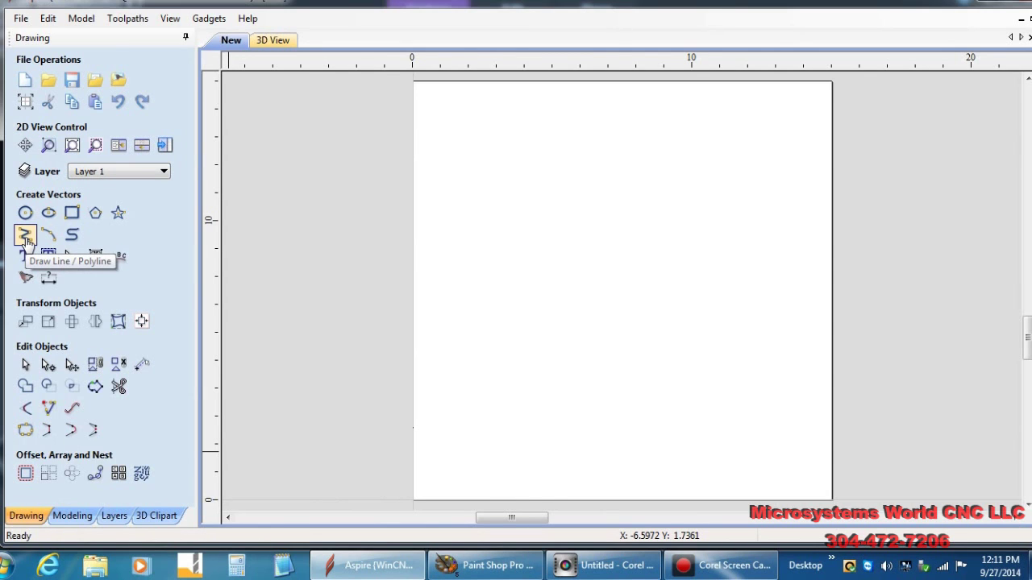
- Start a new polyline at X 0, Y 0
{"action": "left_click", "coordinate": [25, 238]}
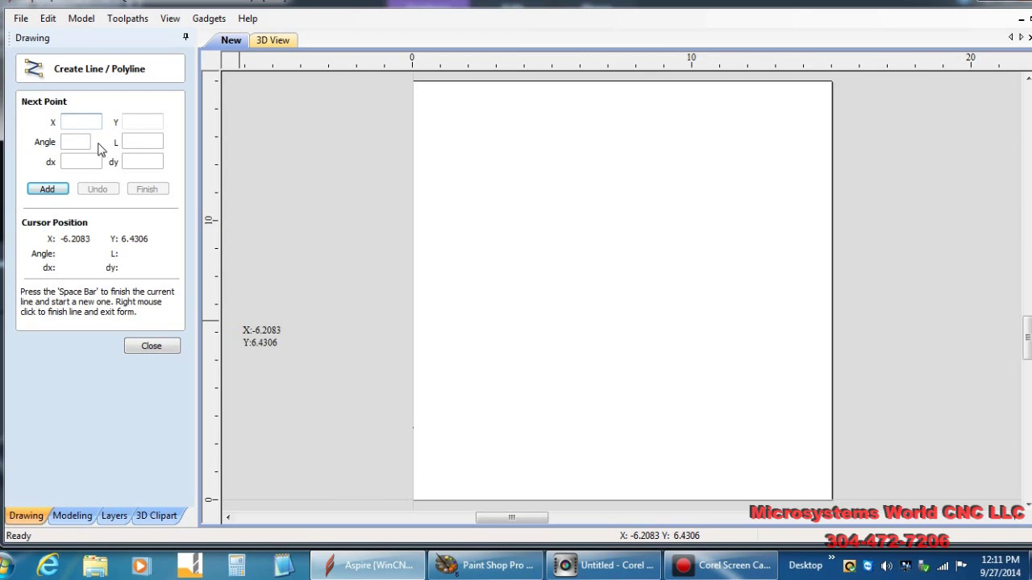
{"action": "type", "text": "0"}
{"action": "left_click", "coordinate": [129, 121]}
{"action": "type", "text": "0"}
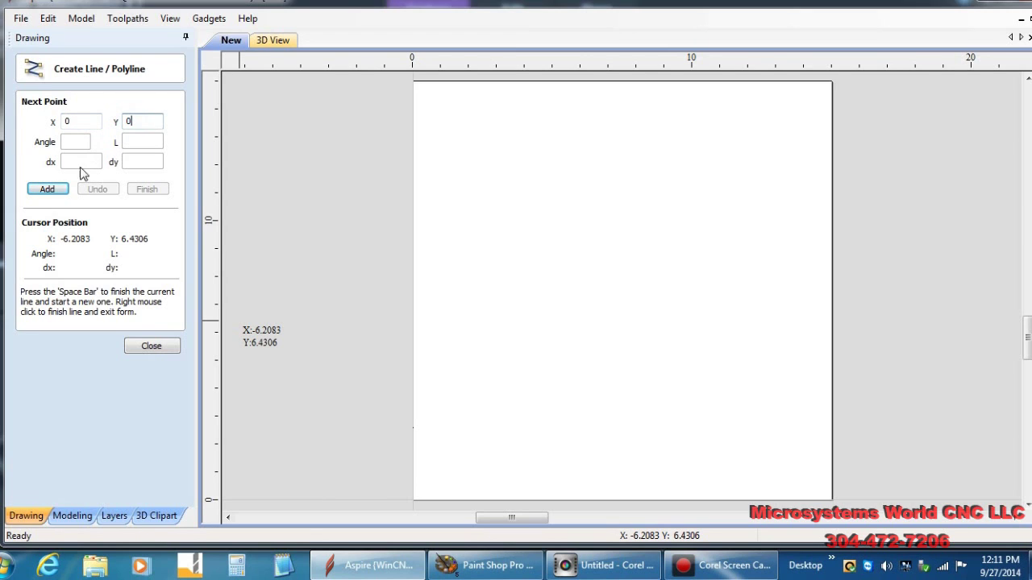
{"action": "left_click", "coordinate": [45, 191]}
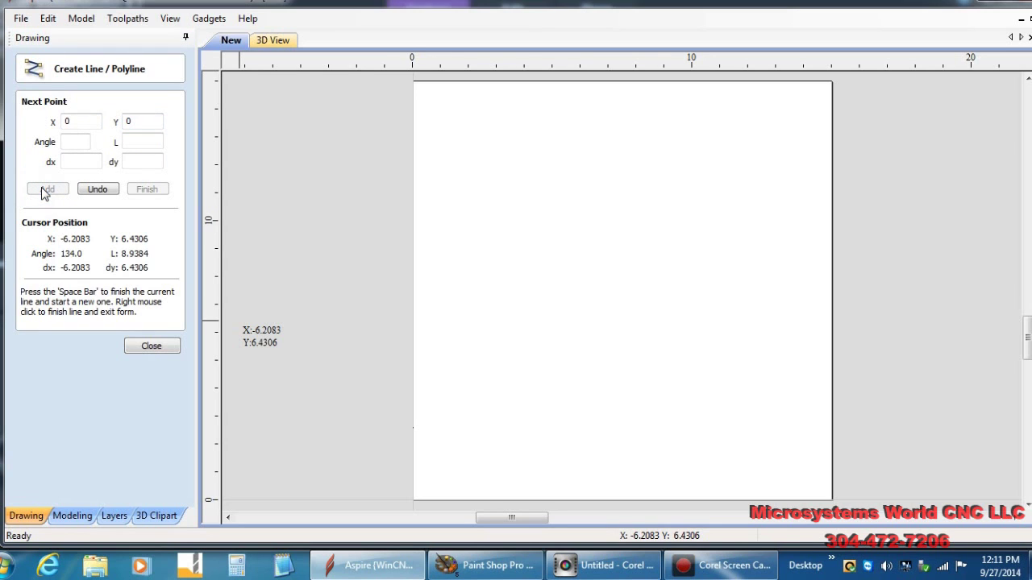
- Add the first polyline segment straight up at angle 90, length 1.9
{"action": "left_click", "coordinate": [76, 138]}
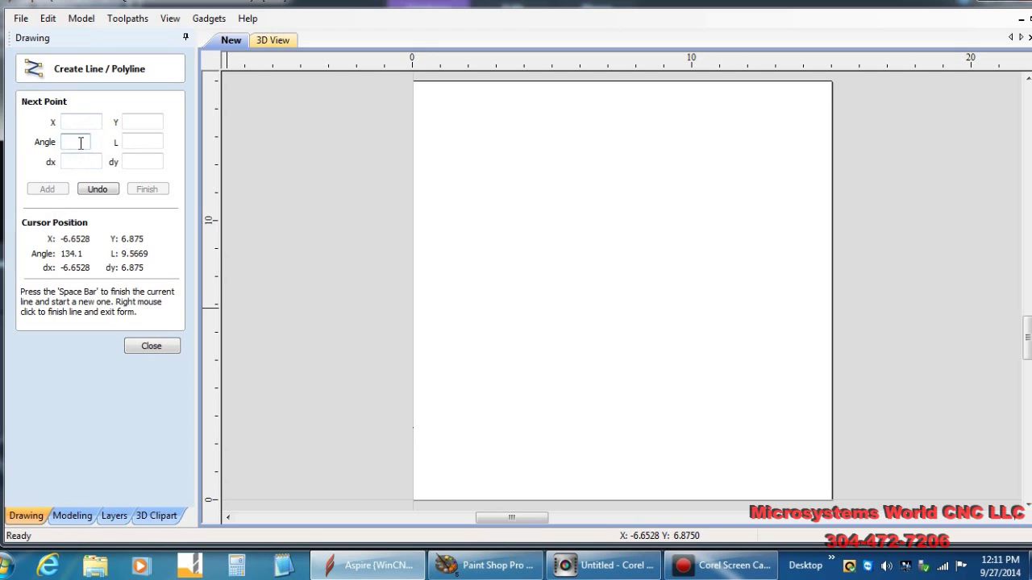
{"action": "type", "text": "90"}
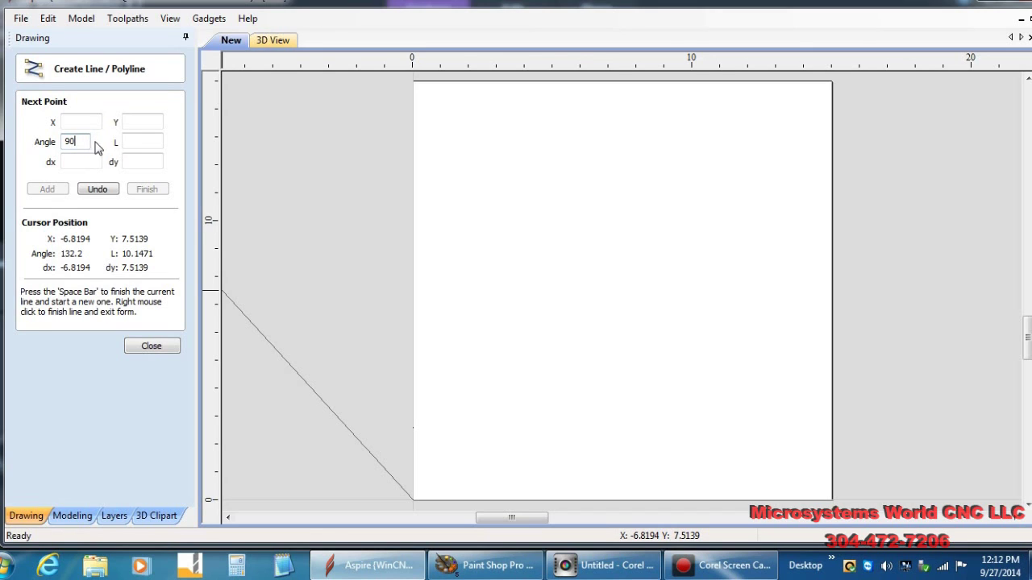
{"action": "left_click", "coordinate": [141, 143]}
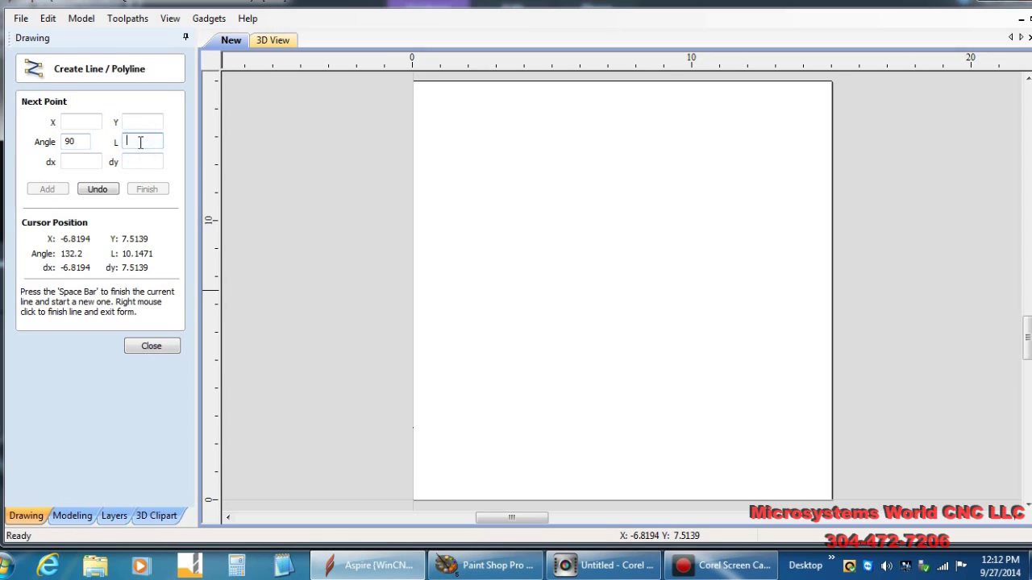
{"action": "type", "text": "1.9"}
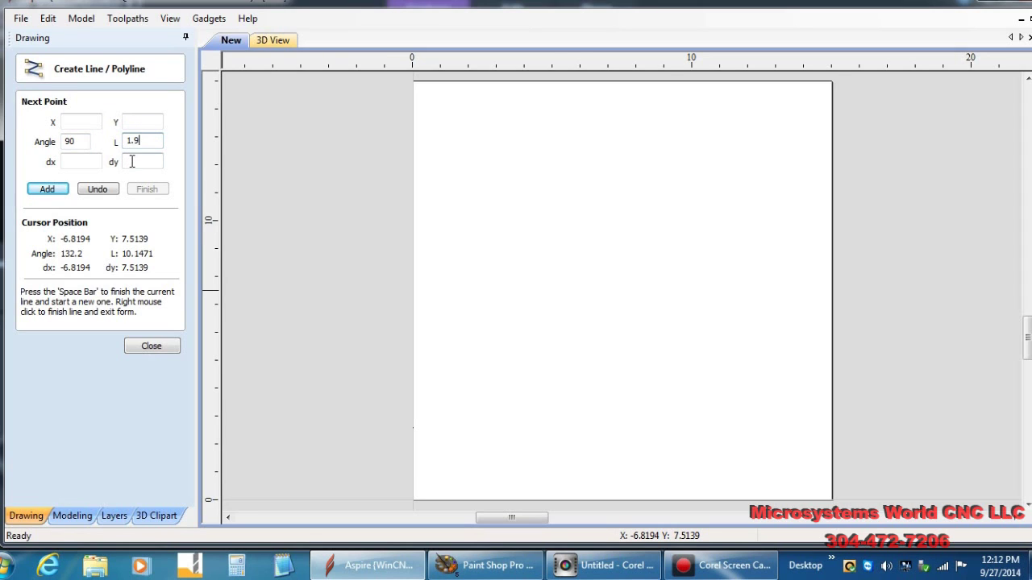
{"action": "left_click", "coordinate": [47, 190]}
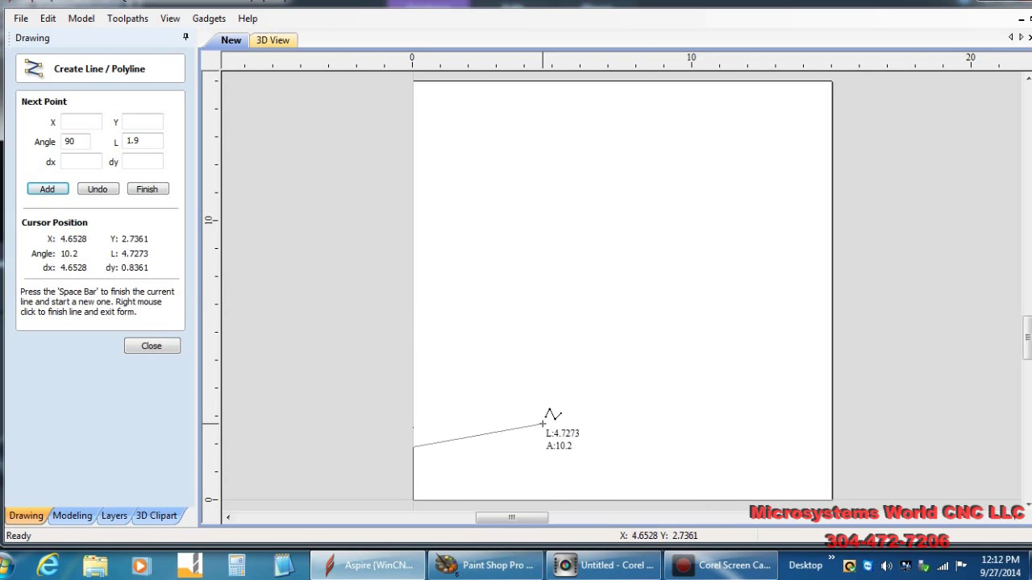
- Add a 0.5 segment to the right at angle 0
{"action": "double_click", "coordinate": [72, 142]}
{"action": "type", "text": "0"}
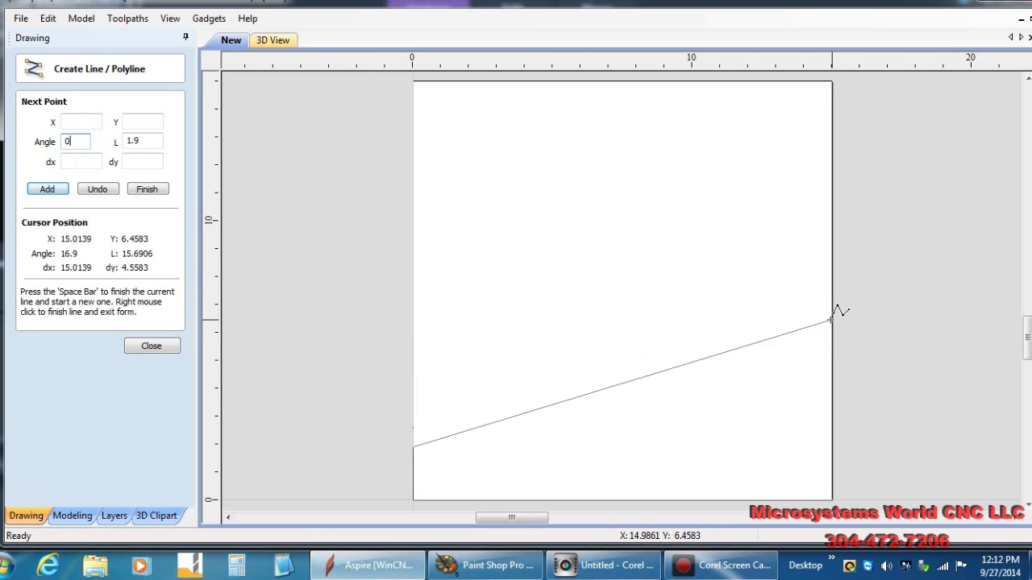
{"action": "double_click", "coordinate": [135, 141]}
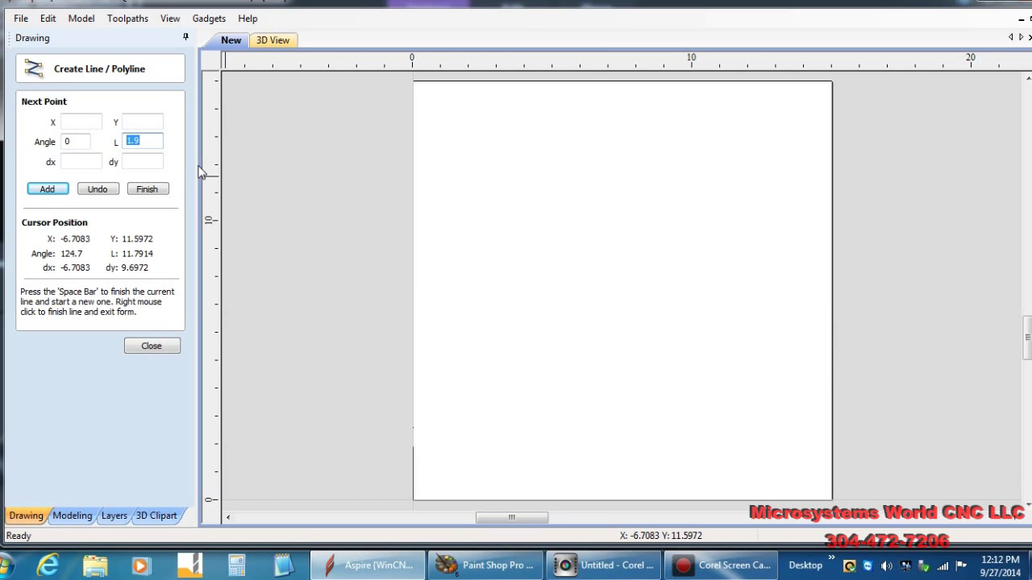
{"action": "type", "text": ".5"}
{"action": "left_click", "coordinate": [47, 191]}
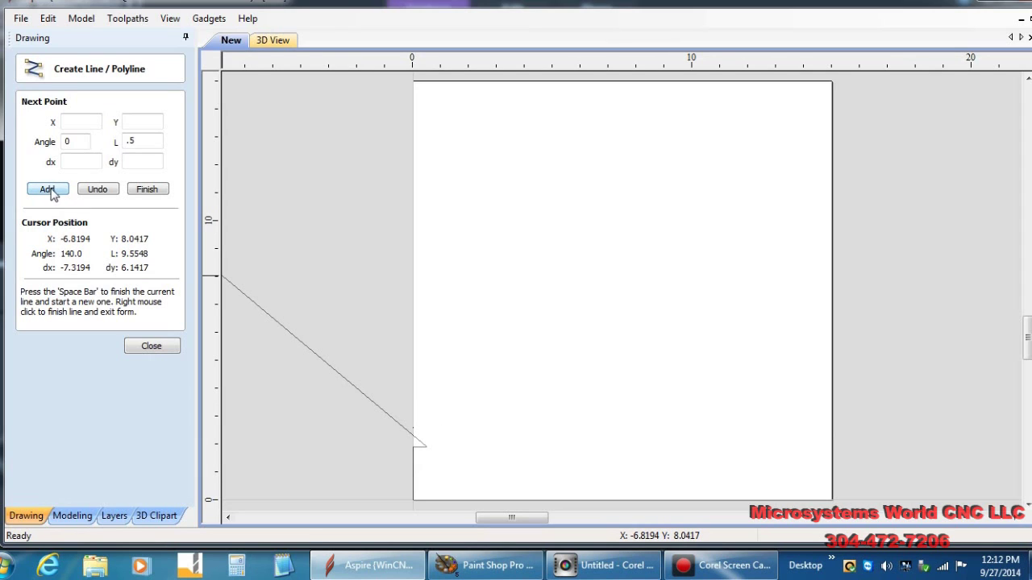
- Add a 1.65 segment straight down at angle 270, entered as 1.9-.25
{"action": "double_click", "coordinate": [76, 142]}
{"action": "type", "text": "2"}
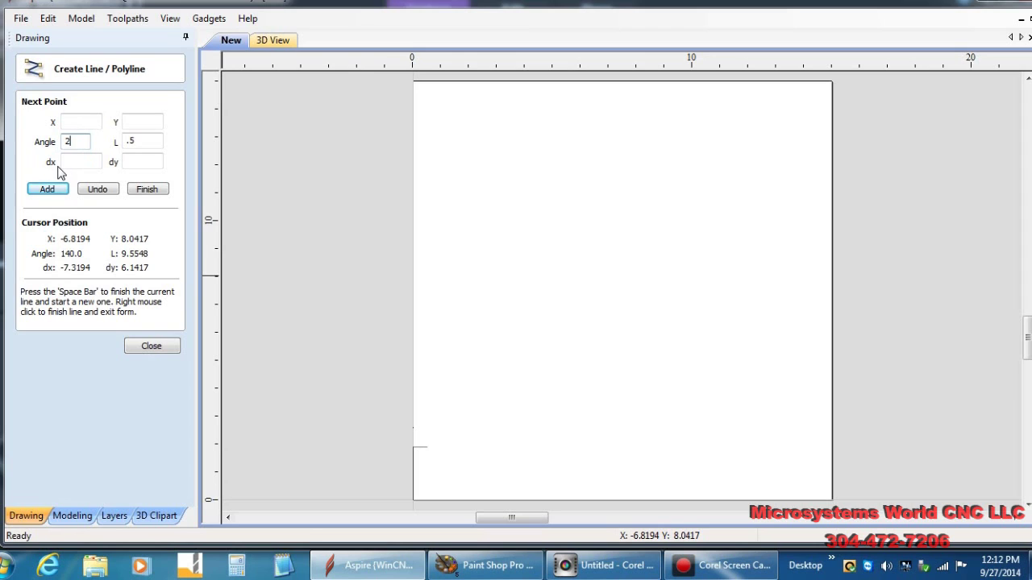
{"action": "type", "text": "70"}
{"action": "double_click", "coordinate": [139, 141]}
{"action": "type", "text": "1.9-.25"}
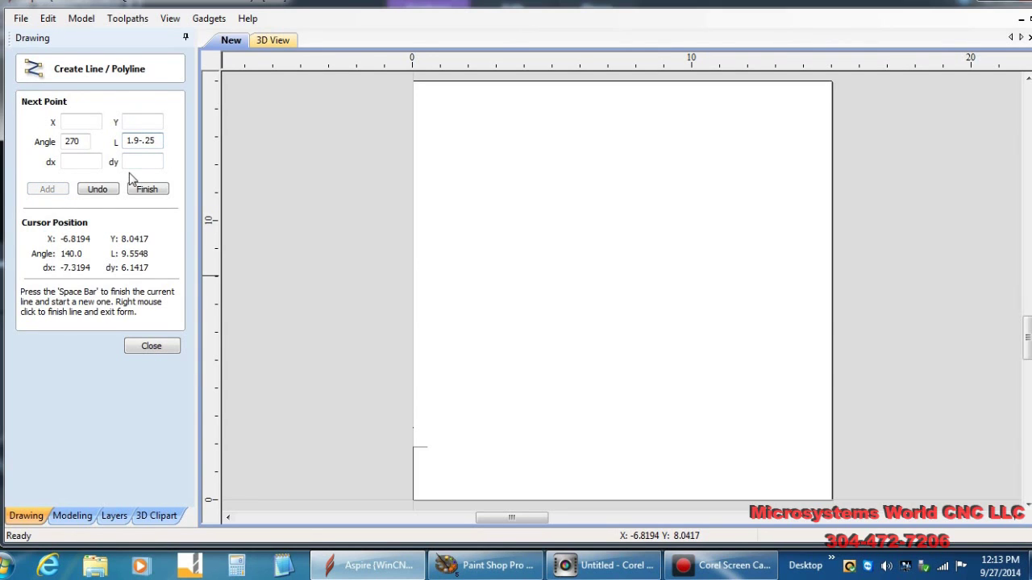
{"action": "key", "text": "Tab"}
{"action": "left_click", "coordinate": [47, 190]}
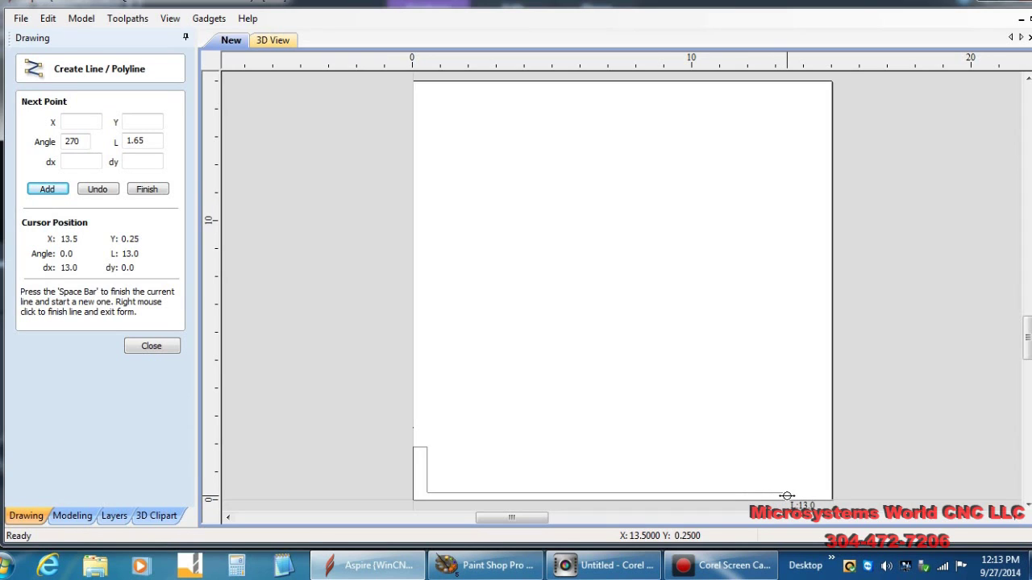
- Add a 13-long horizontal bottom segment at angle 0
{"action": "double_click", "coordinate": [83, 141]}
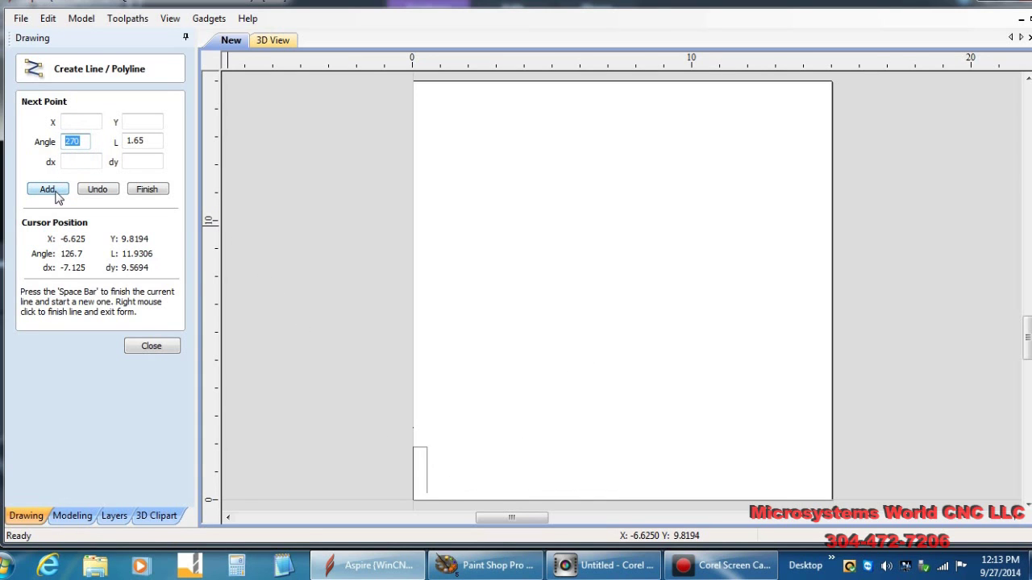
{"action": "type", "text": "0"}
{"action": "left_click", "coordinate": [149, 141]}
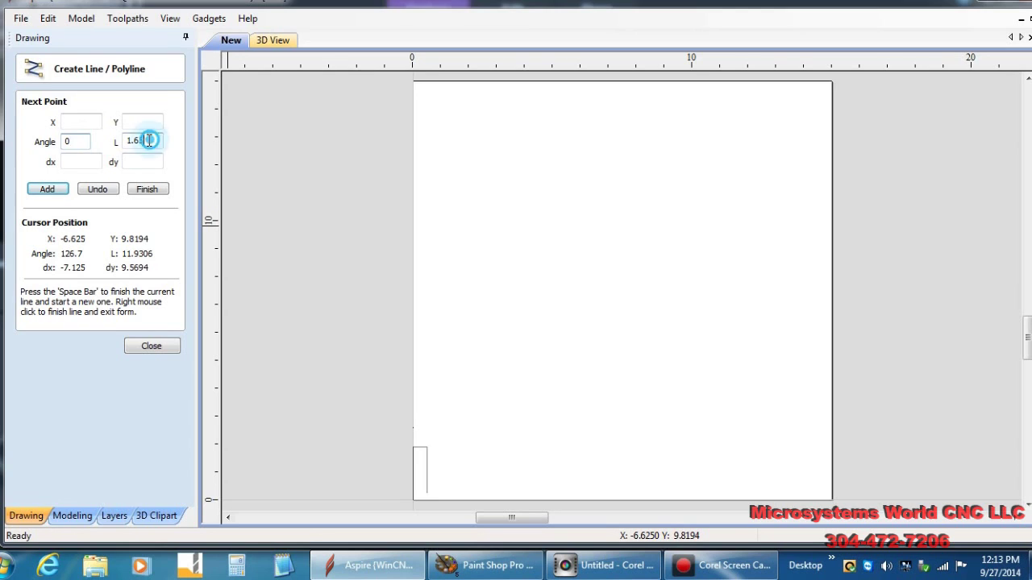
{"action": "type", "text": "13"}
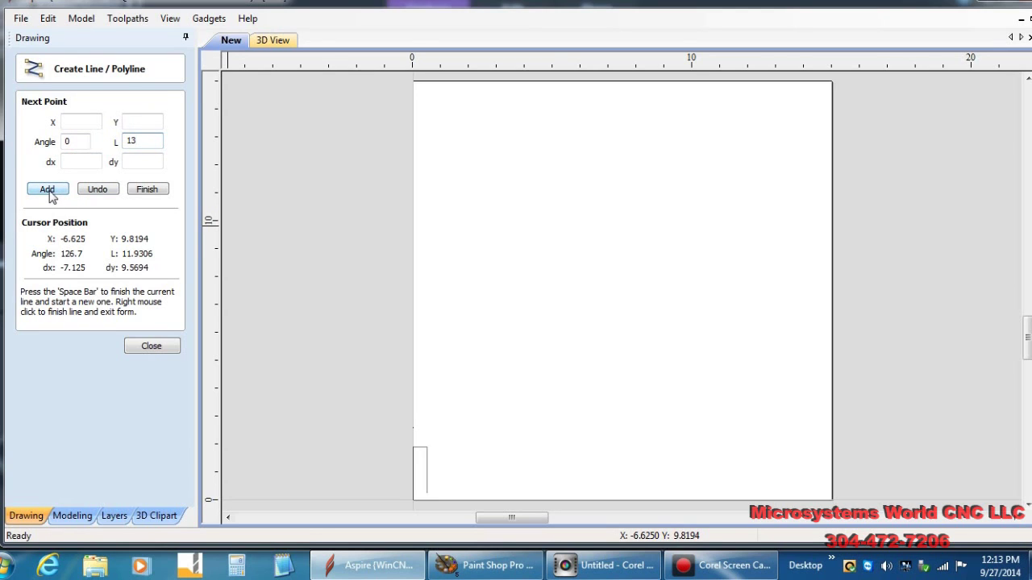
{"action": "left_click", "coordinate": [48, 191]}
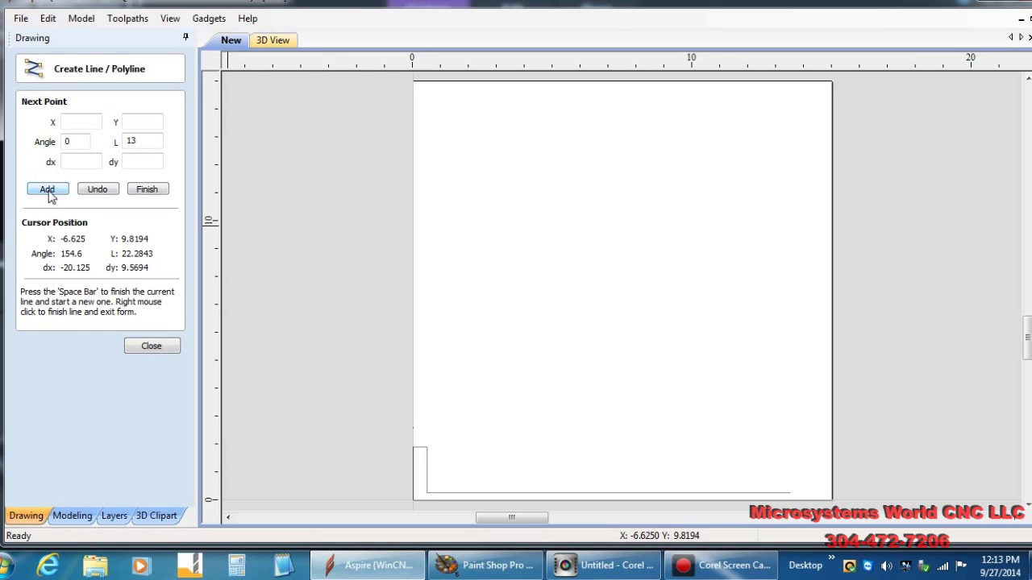
- Add a 1.65 segment up the inner right wall at angle 90
{"action": "double_click", "coordinate": [68, 142]}
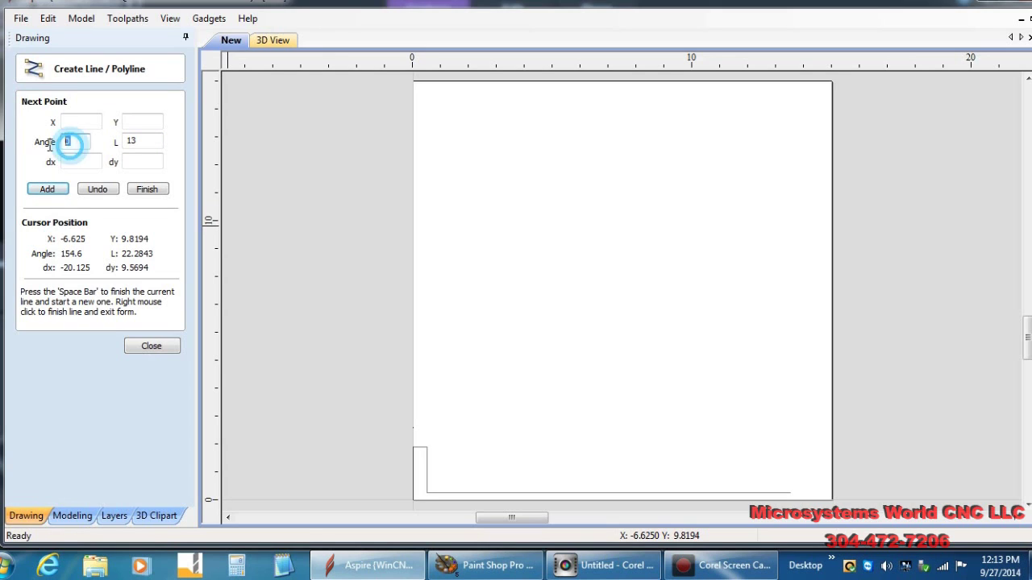
{"action": "type", "text": "90"}
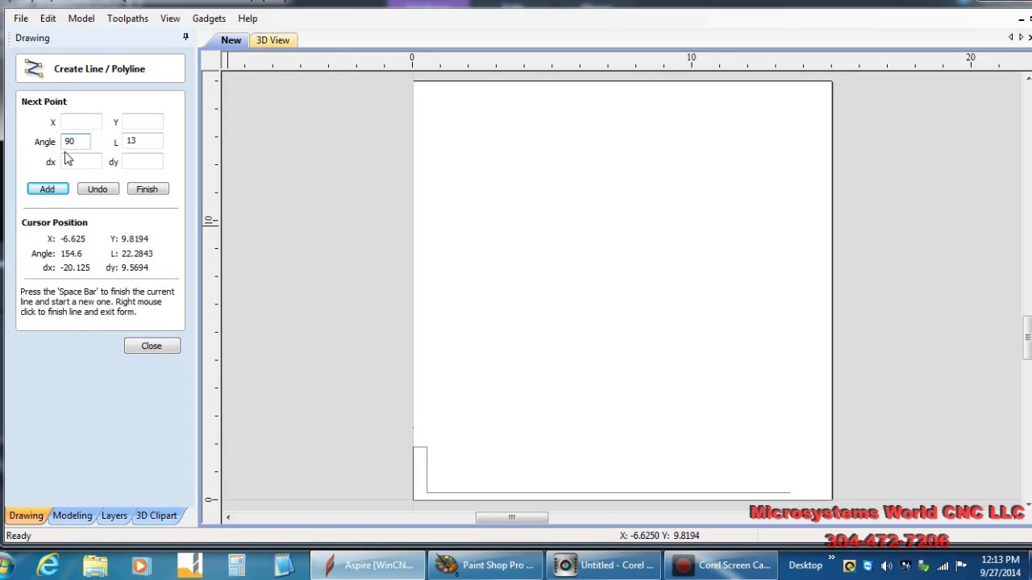
{"action": "double_click", "coordinate": [144, 141]}
{"action": "left_click", "coordinate": [48, 190]}
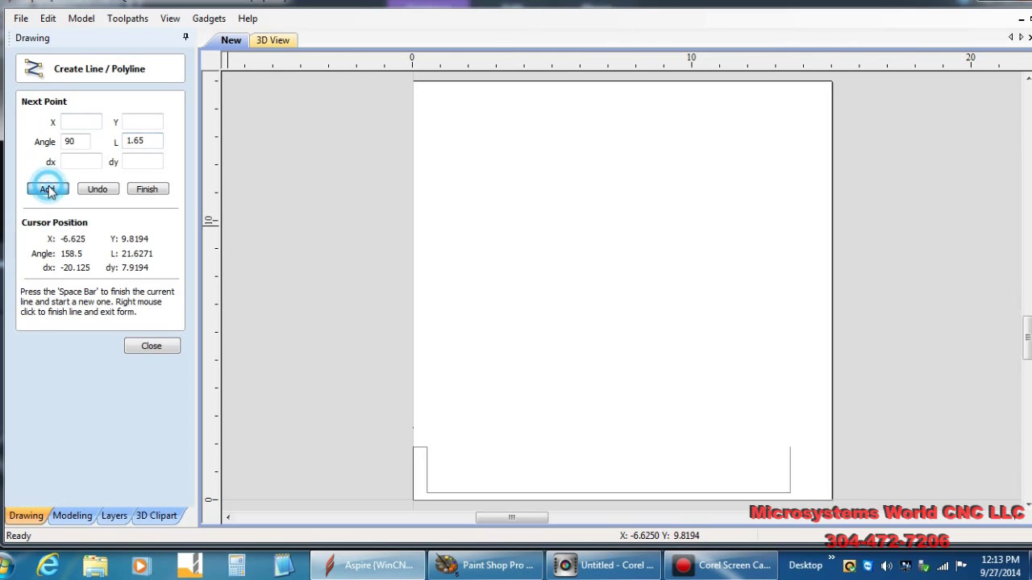
- Add a 0.5 segment across the right wall top at angle 0
{"action": "double_click", "coordinate": [80, 142]}
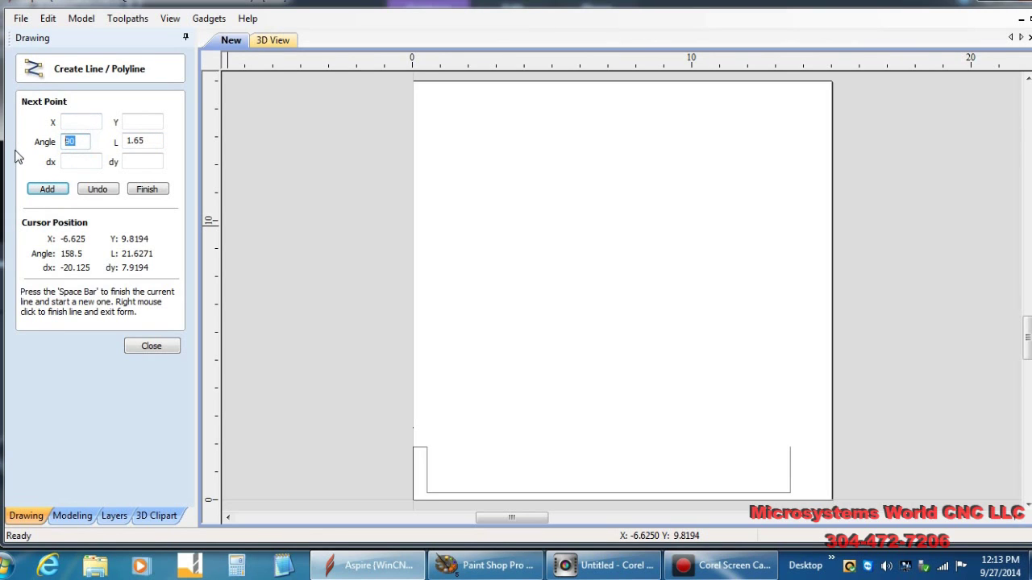
{"action": "type", "text": "0"}
{"action": "left_click", "coordinate": [146, 141]}
{"action": "double_click", "coordinate": [147, 141]}
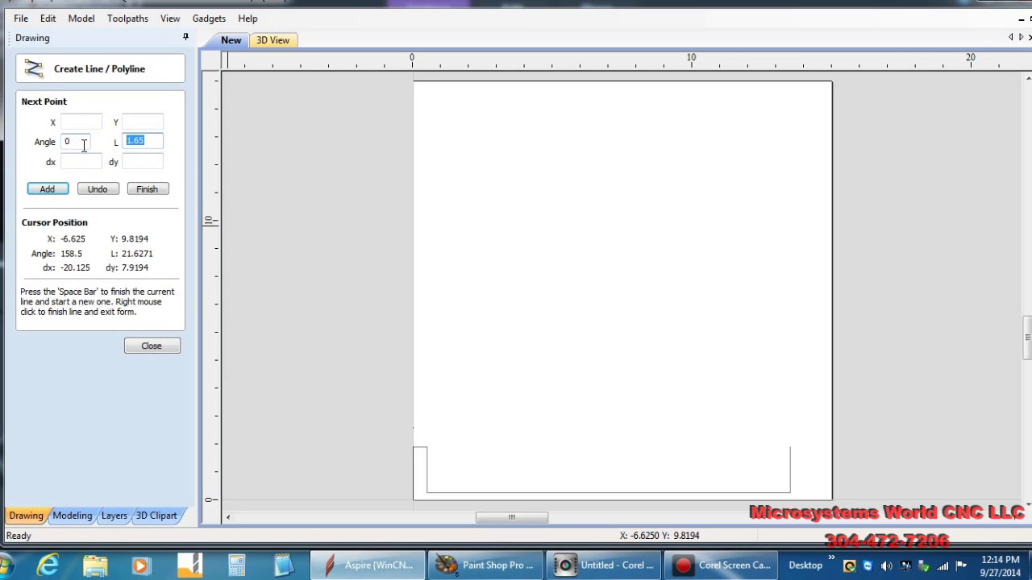
{"action": "type", "text": ".5"}
{"action": "left_click", "coordinate": [46, 190]}
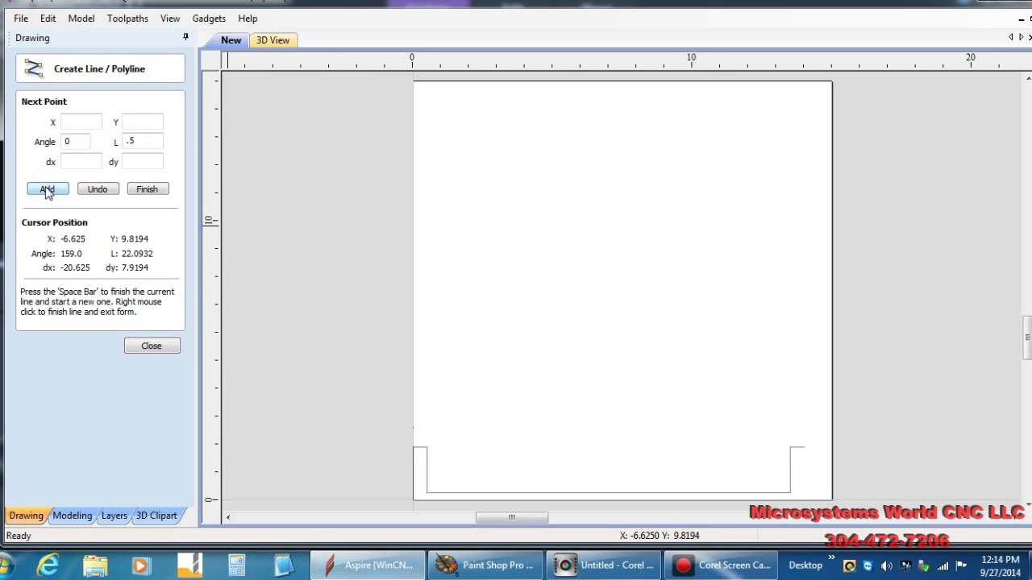
- Add the 1.9 drop down the outer right wall
{"action": "double_click", "coordinate": [77, 141]}
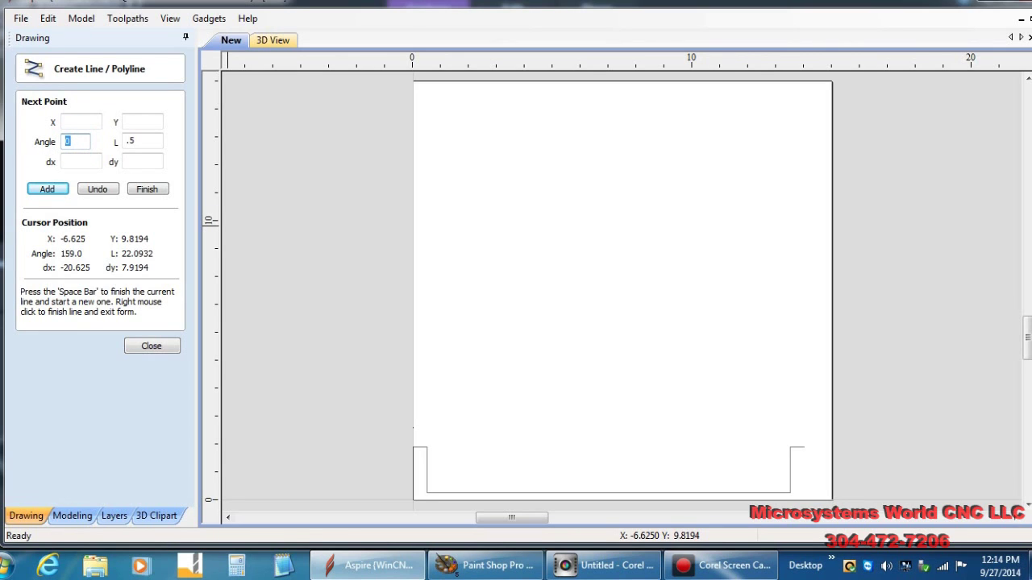
{"action": "double_click", "coordinate": [137, 141]}
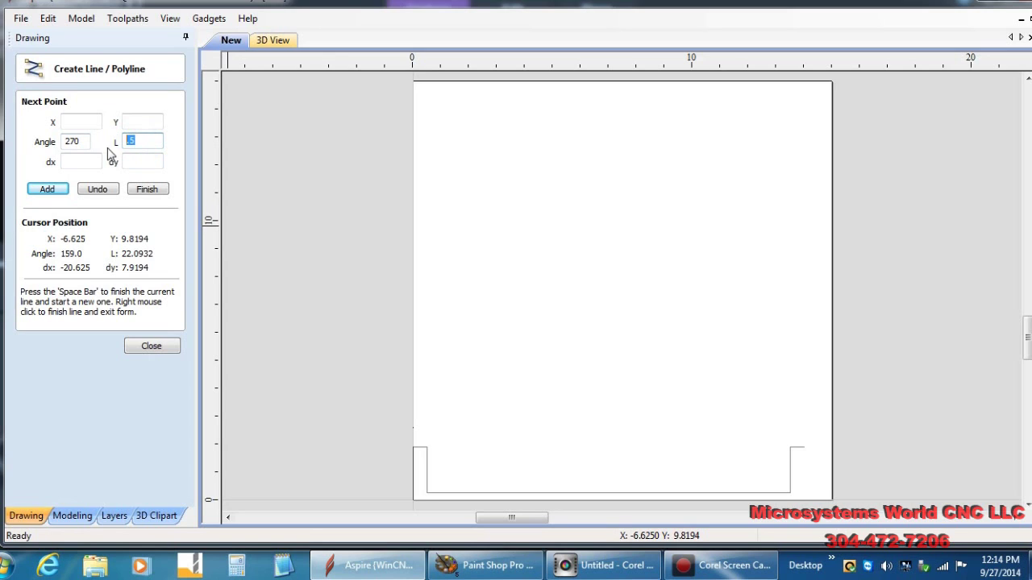
{"action": "type", "text": "1."}
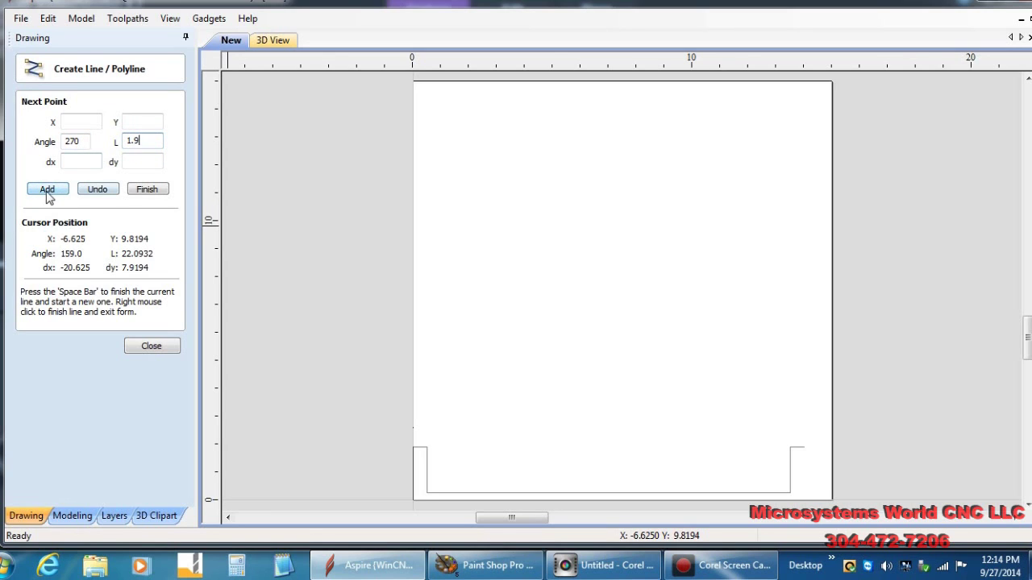
{"action": "left_click", "coordinate": [48, 190]}
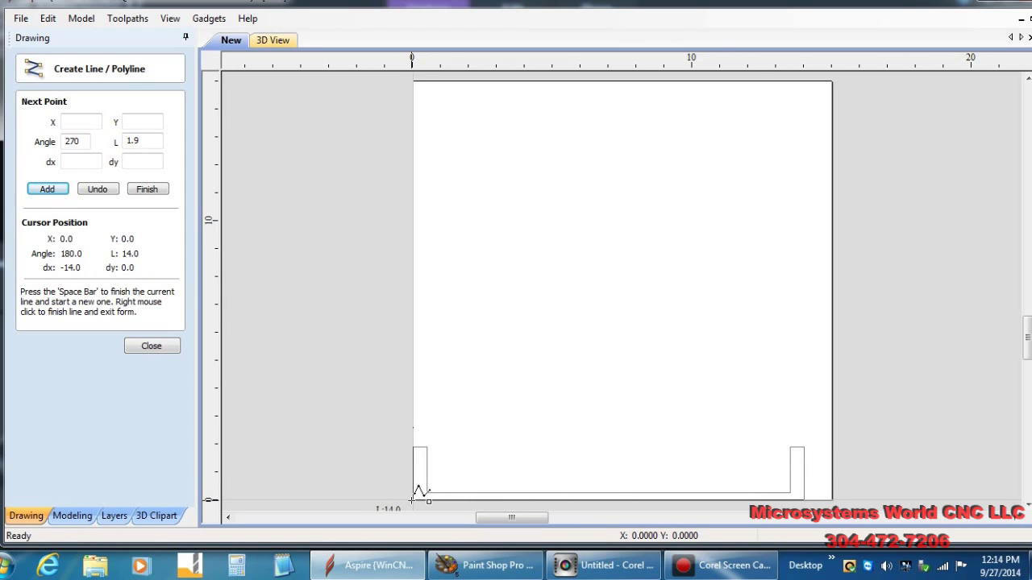
- Add the 14-long base back to the origin at angle 180 and finish the polyline
{"action": "double_click", "coordinate": [86, 141]}
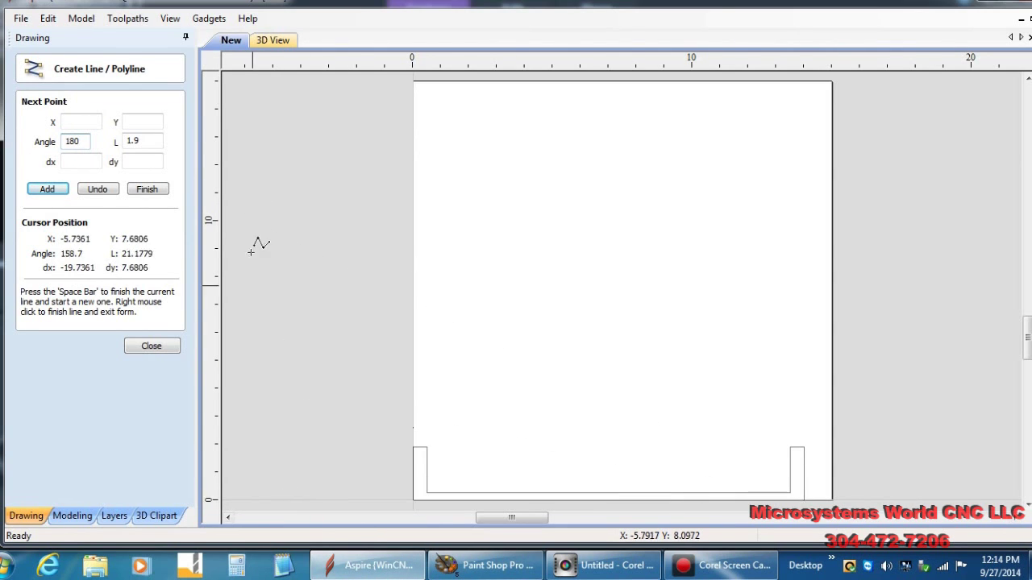
{"action": "double_click", "coordinate": [143, 141]}
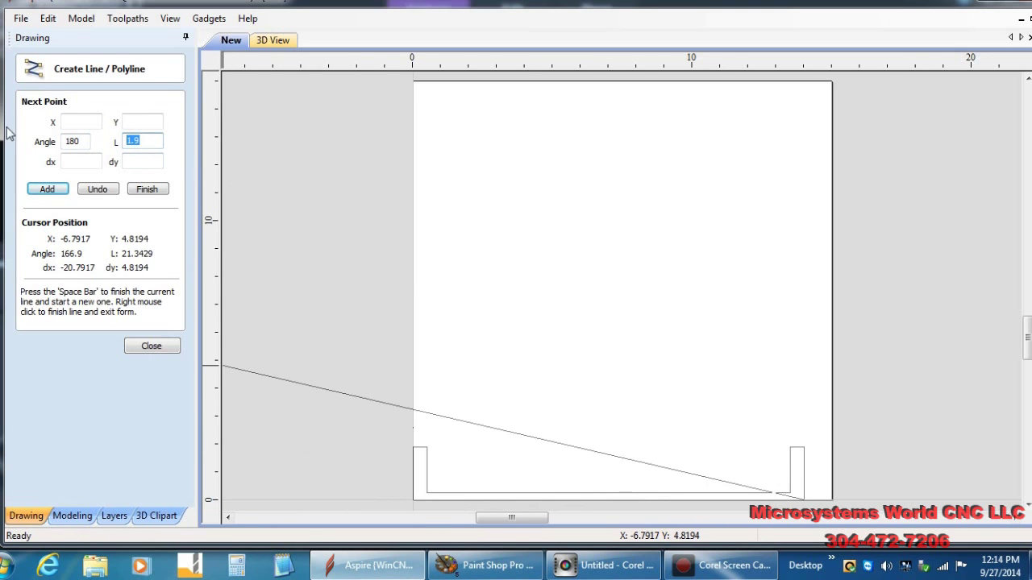
{"action": "type", "text": "14"}
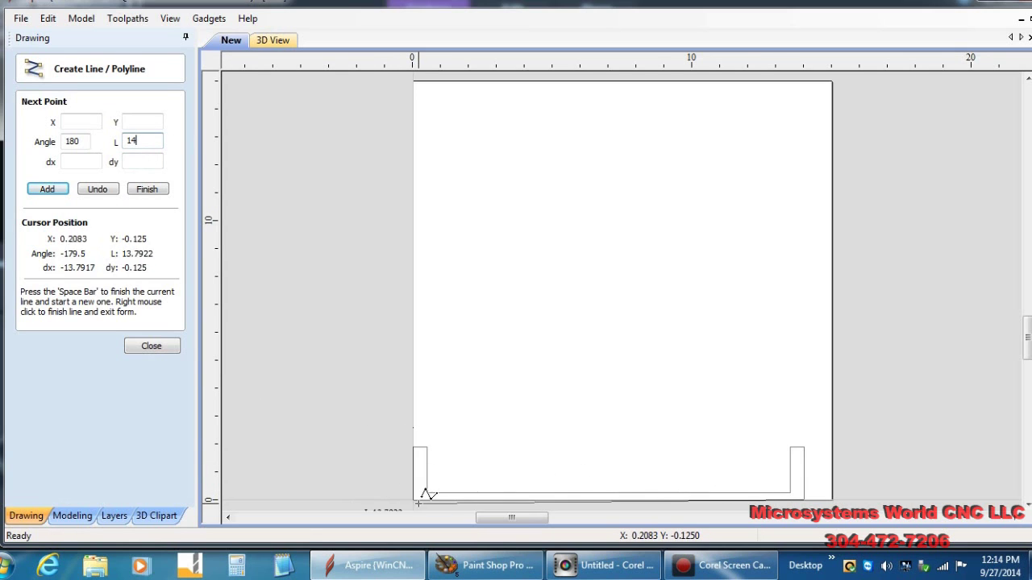
{"action": "left_click", "coordinate": [44, 190]}
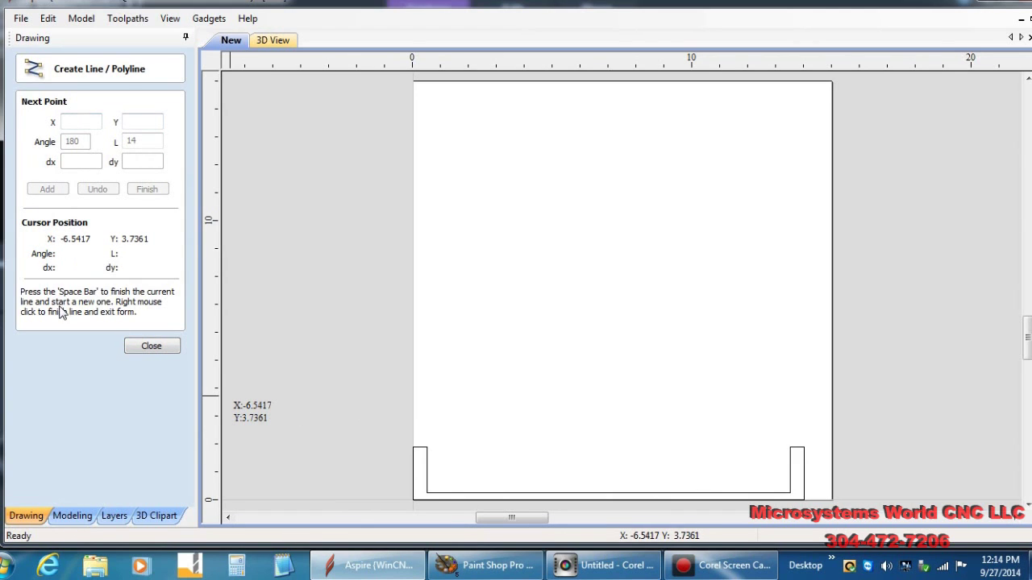
{"action": "left_click", "coordinate": [151, 347]}
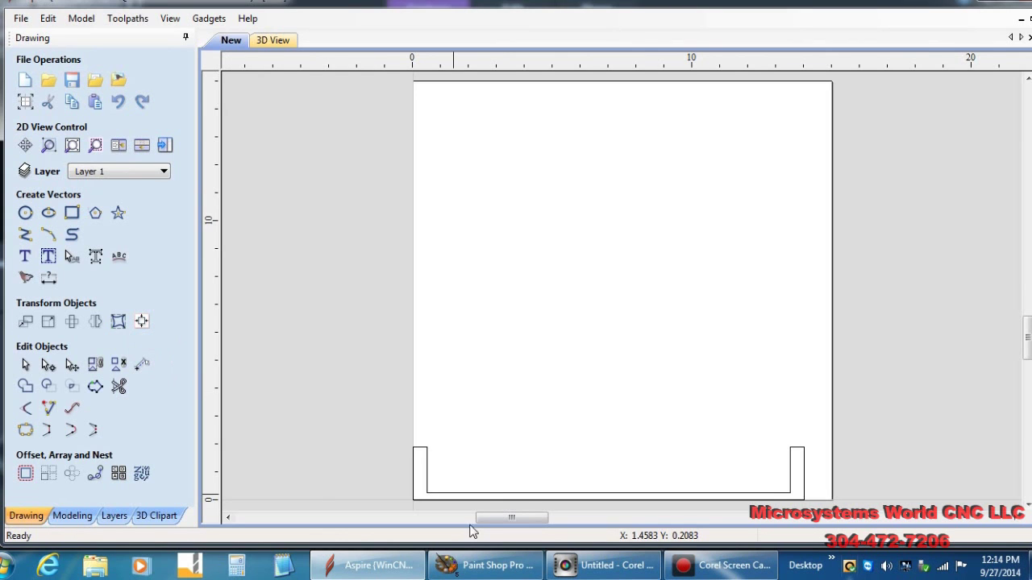
- Draw a 0.5 × 1.5 rib rectangle anchored at X -0.2, Y 0
{"action": "left_click", "coordinate": [519, 496]}
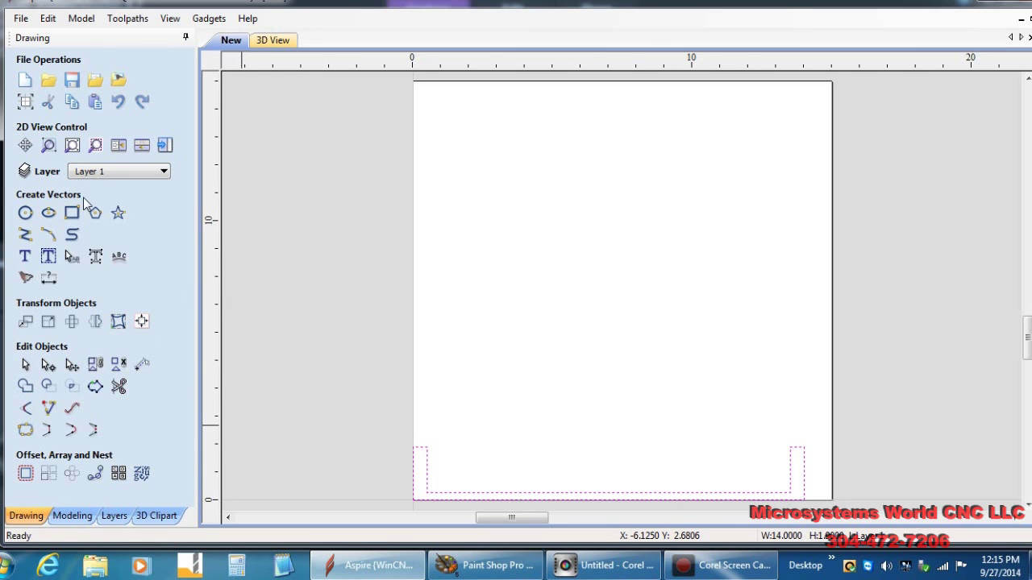
{"action": "left_click", "coordinate": [72, 215]}
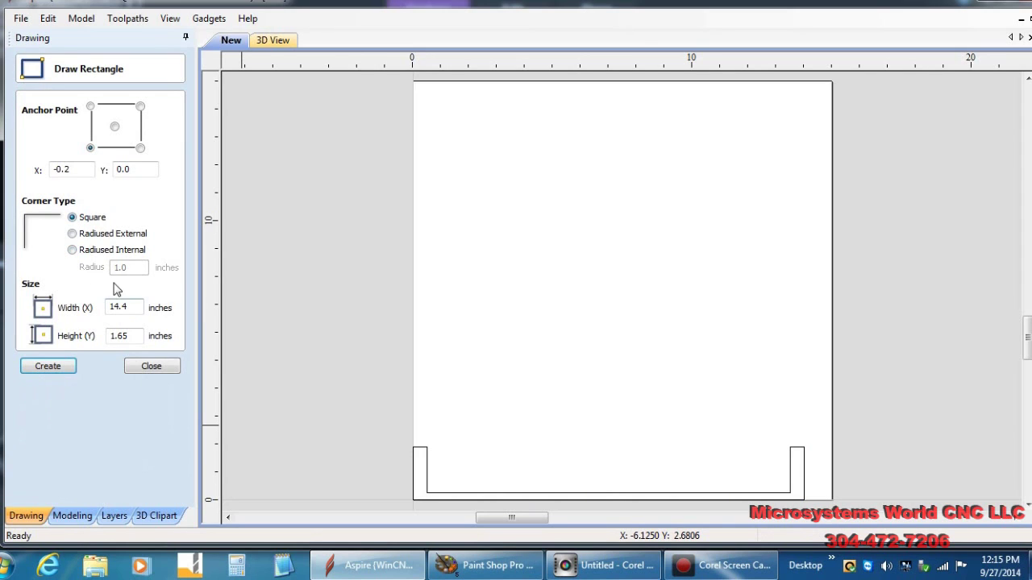
{"action": "double_click", "coordinate": [129, 304]}
{"action": "type", "text": ".5"}
{"action": "double_click", "coordinate": [127, 335]}
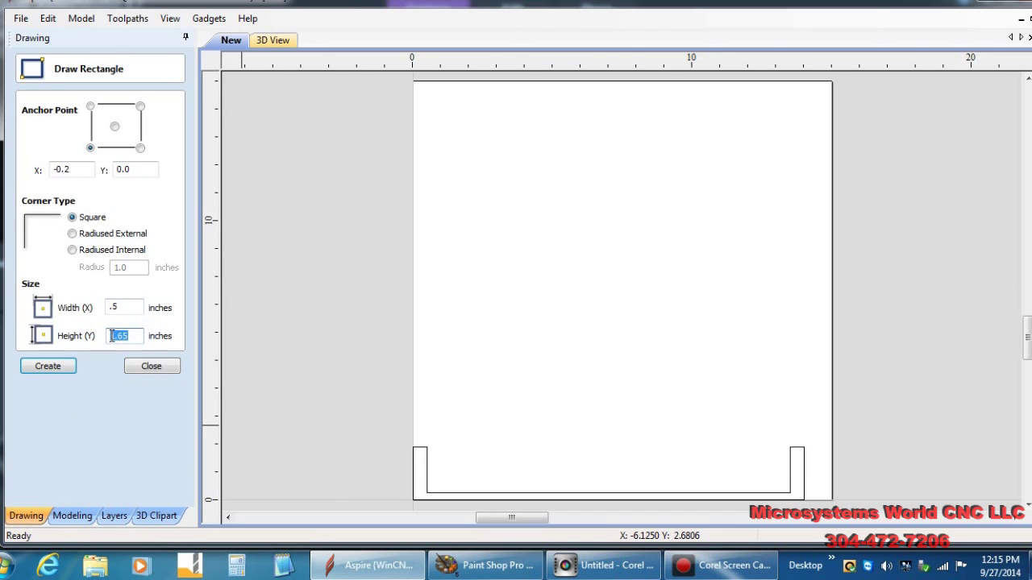
{"action": "type", "text": "1"}
{"action": "left_click", "coordinate": [47, 366]}
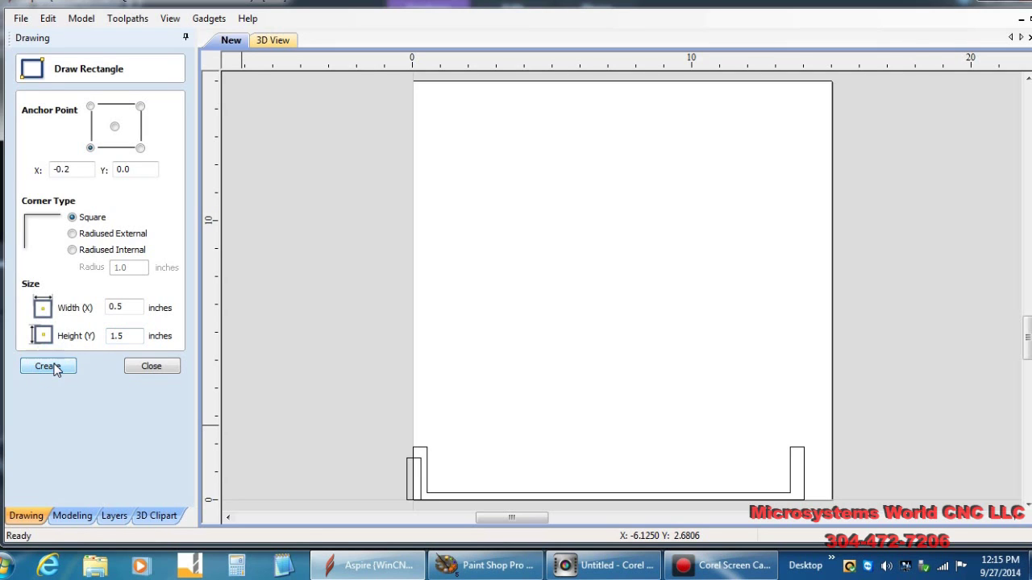
{"action": "left_click", "coordinate": [147, 367]}
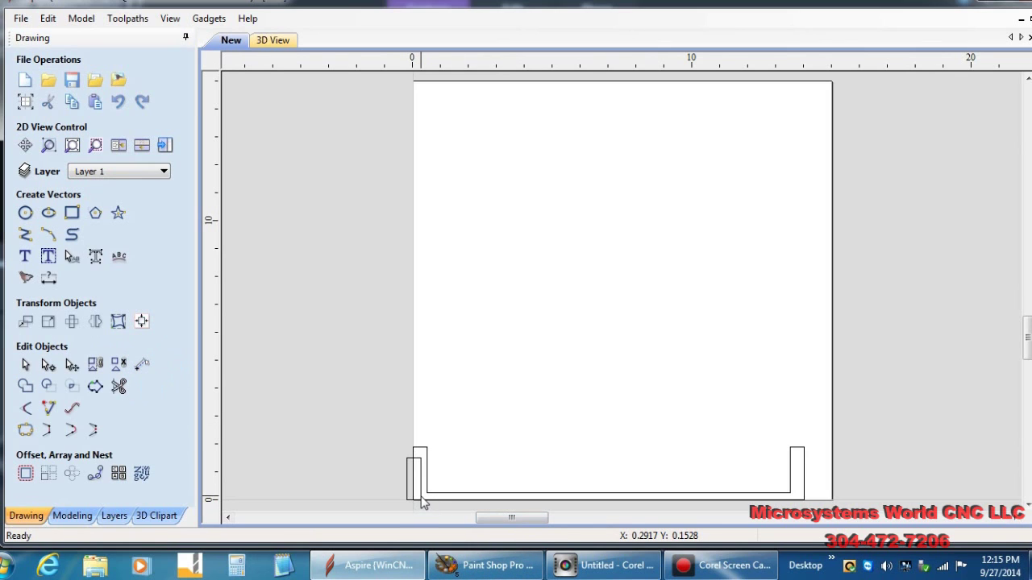
- Move the selected rib rectangle 4 inches right with a relative X offset of 4
{"action": "left_click", "coordinate": [422, 500]}
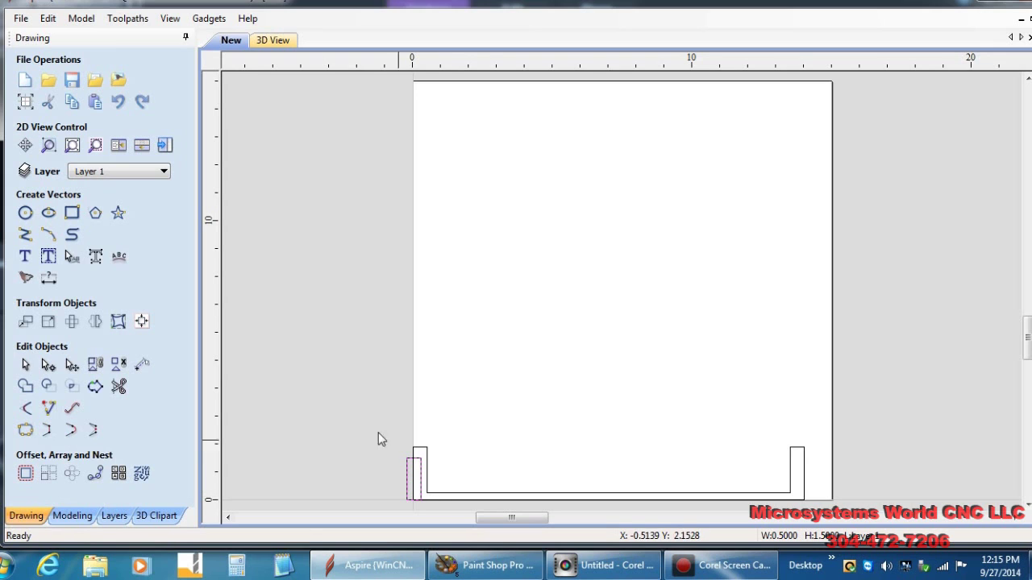
{"action": "scroll", "coordinate": [419, 504], "scroll_direction": "up", "scroll_amount": 4}
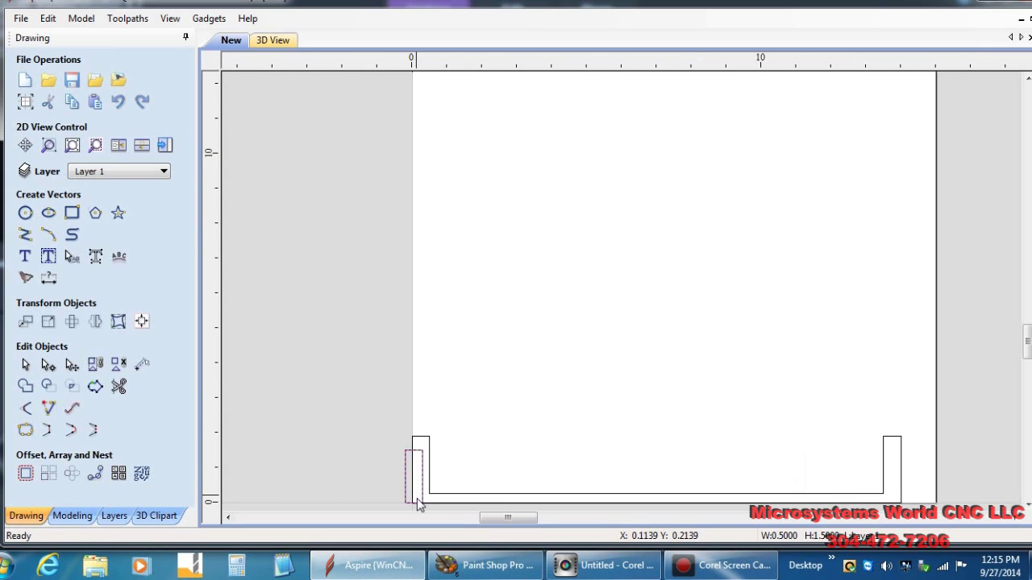
{"action": "scroll", "coordinate": [419, 504], "scroll_direction": "up", "scroll_amount": 1}
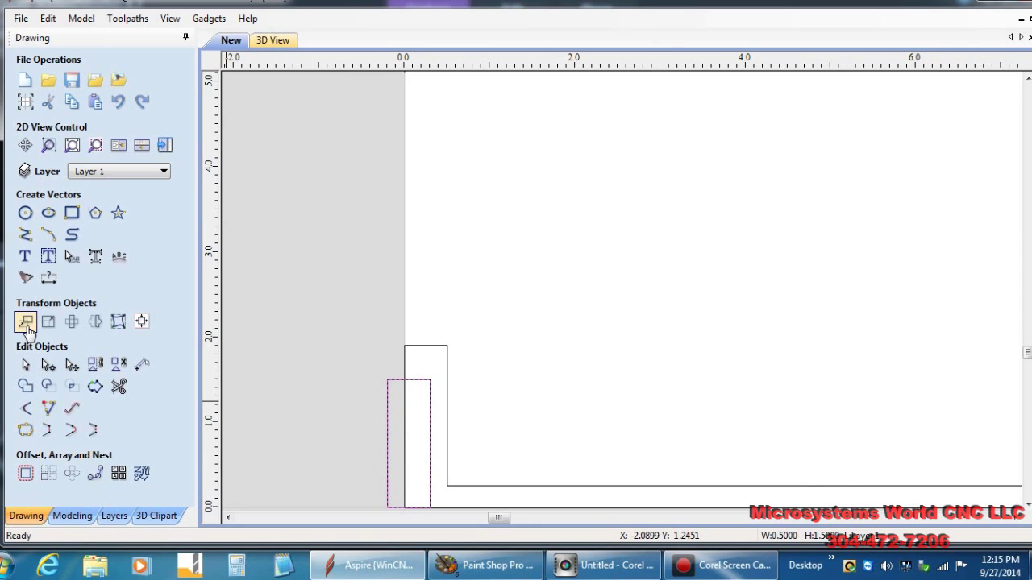
{"action": "left_click", "coordinate": [27, 324]}
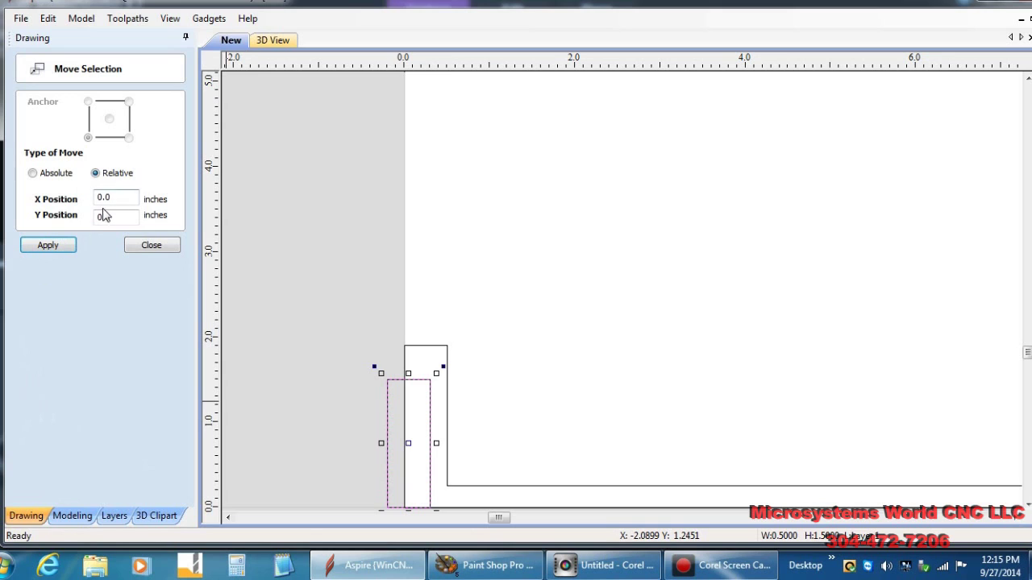
{"action": "double_click", "coordinate": [123, 198]}
{"action": "type", "text": "4"}
{"action": "left_click", "coordinate": [46, 247]}
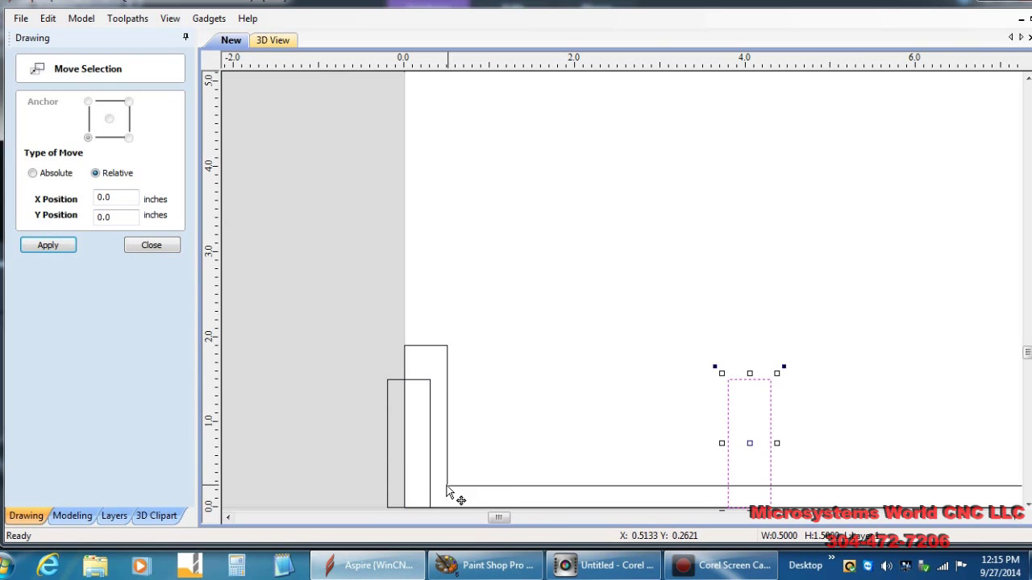
- Select both rib rectangles, then the bowl profile, and center the ribs horizontally on it
{"action": "left_click", "coordinate": [151, 246]}
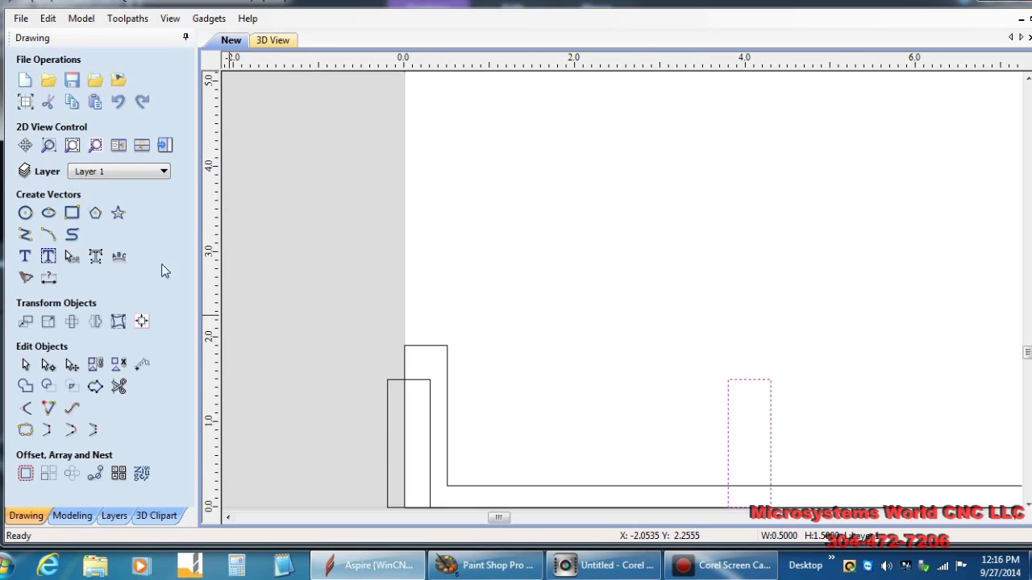
{"action": "left_click", "coordinate": [430, 500]}
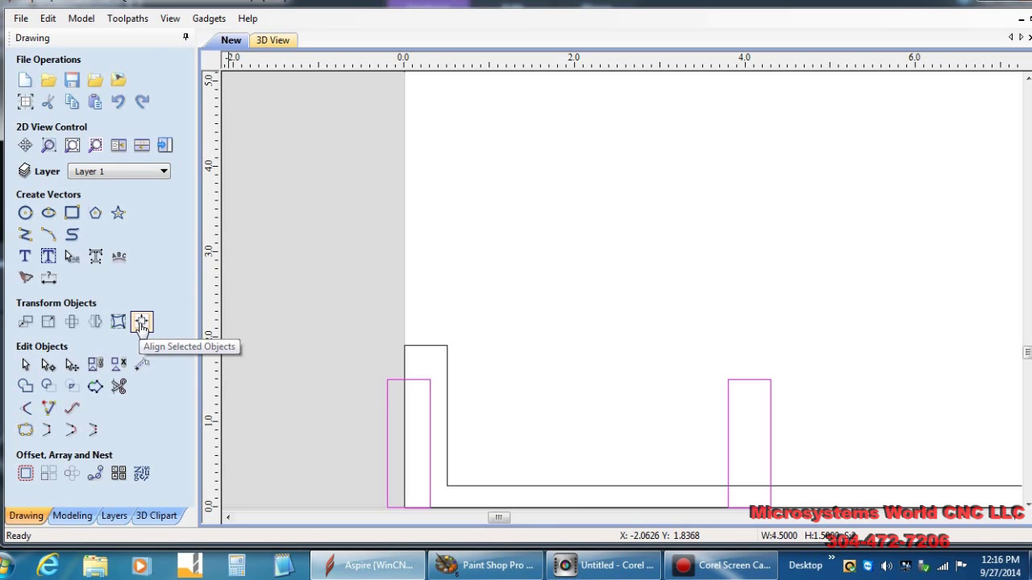
{"action": "left_click", "coordinate": [141, 323]}
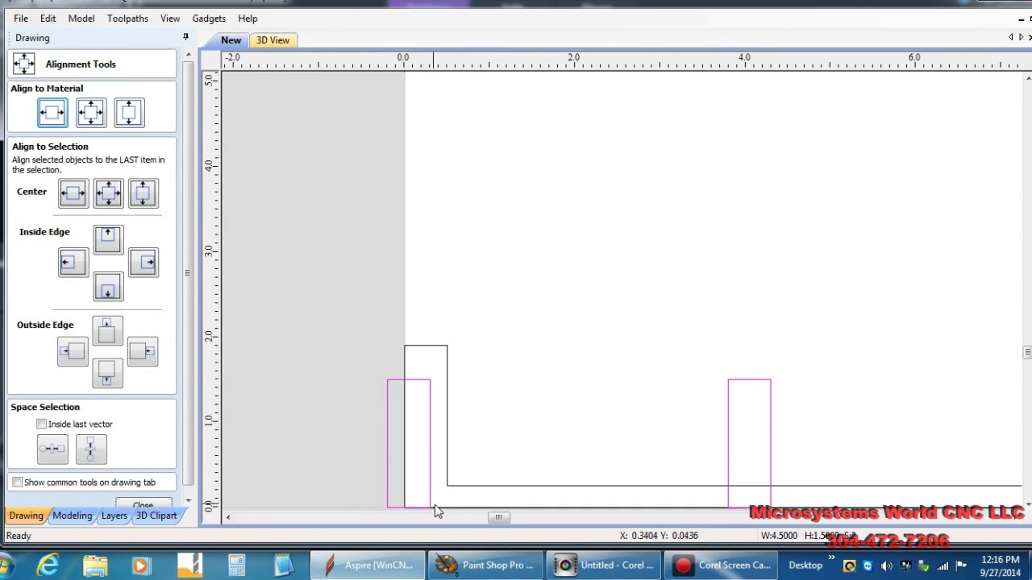
{"action": "left_click", "coordinate": [521, 488]}
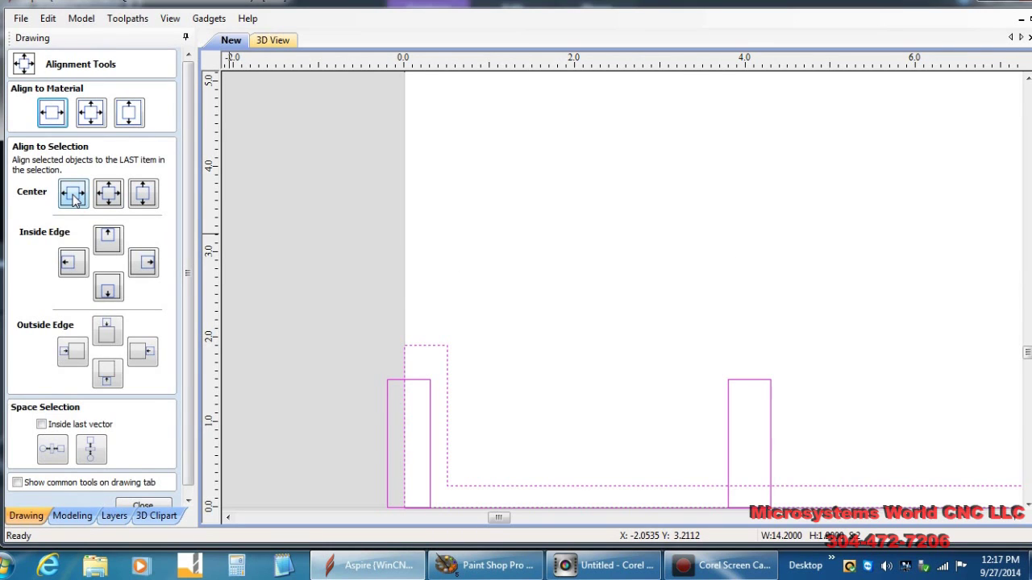
{"action": "left_click", "coordinate": [73, 196]}
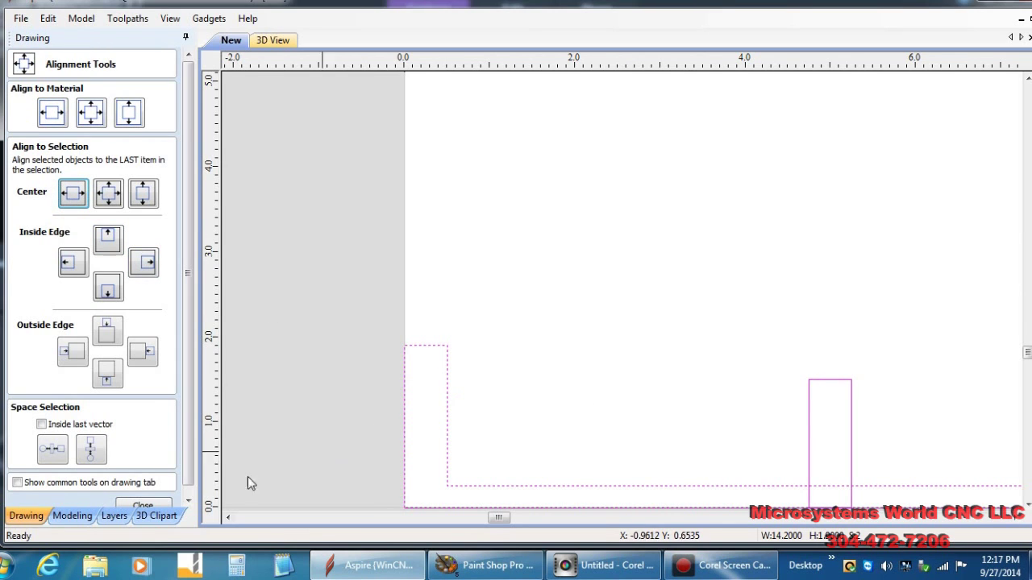
{"action": "left_click", "coordinate": [139, 504]}
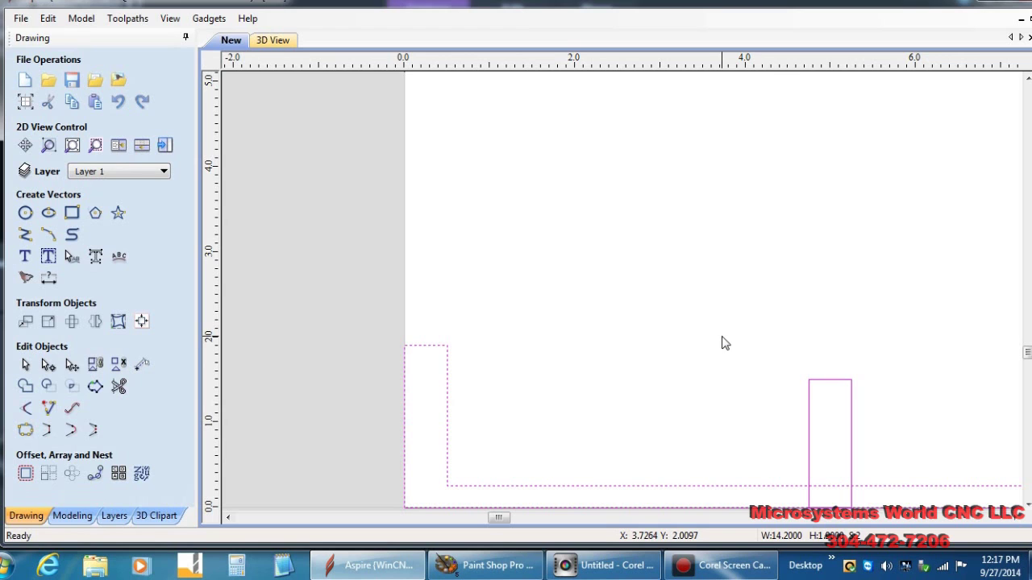
- Box-select all vectors and weld both ribs and the U outline together
{"action": "key", "text": "F3"}
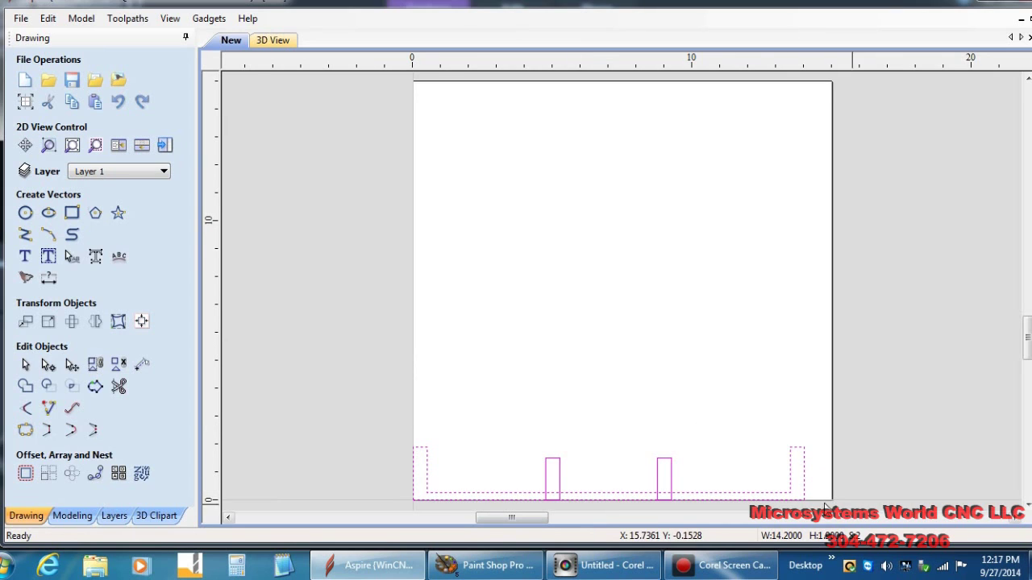
{"action": "left_click", "coordinate": [380, 427]}
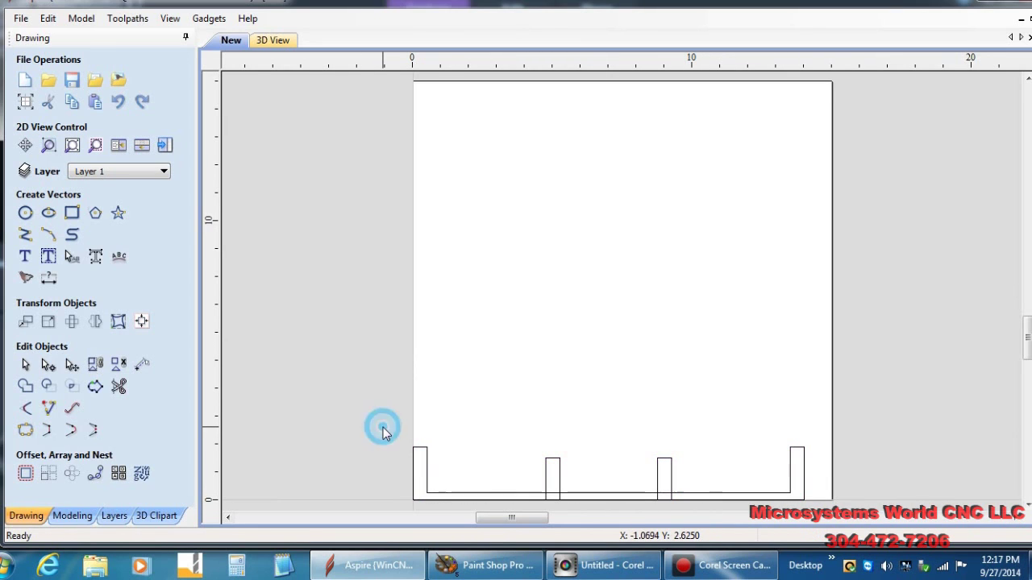
{"action": "left_click_drag", "start_coordinate": [382, 431], "coordinate": [808, 514]}
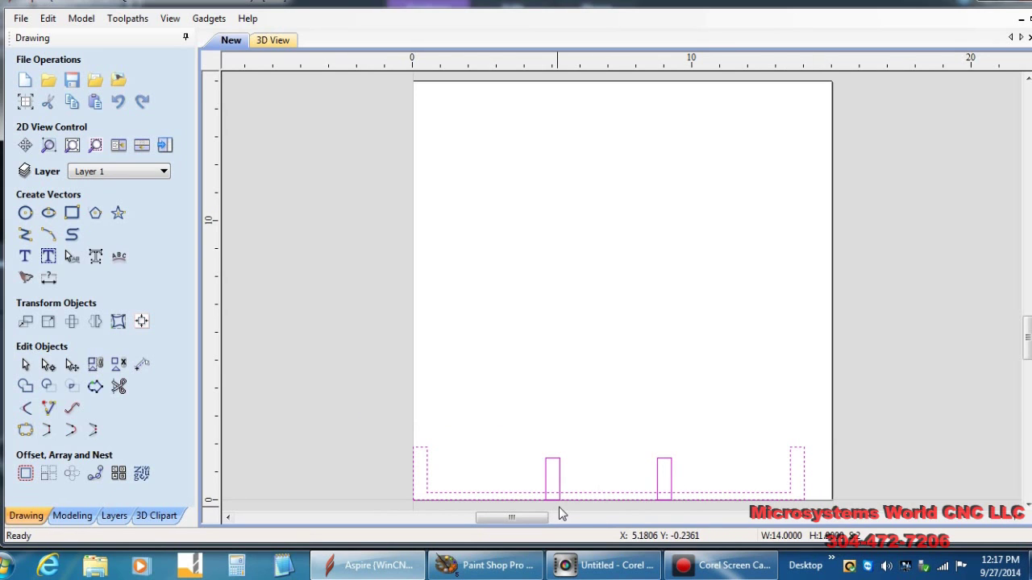
{"action": "scroll", "coordinate": [558, 508], "scroll_direction": "up", "scroll_amount": 1}
{"action": "scroll", "coordinate": [558, 507], "scroll_direction": "up", "scroll_amount": 2}
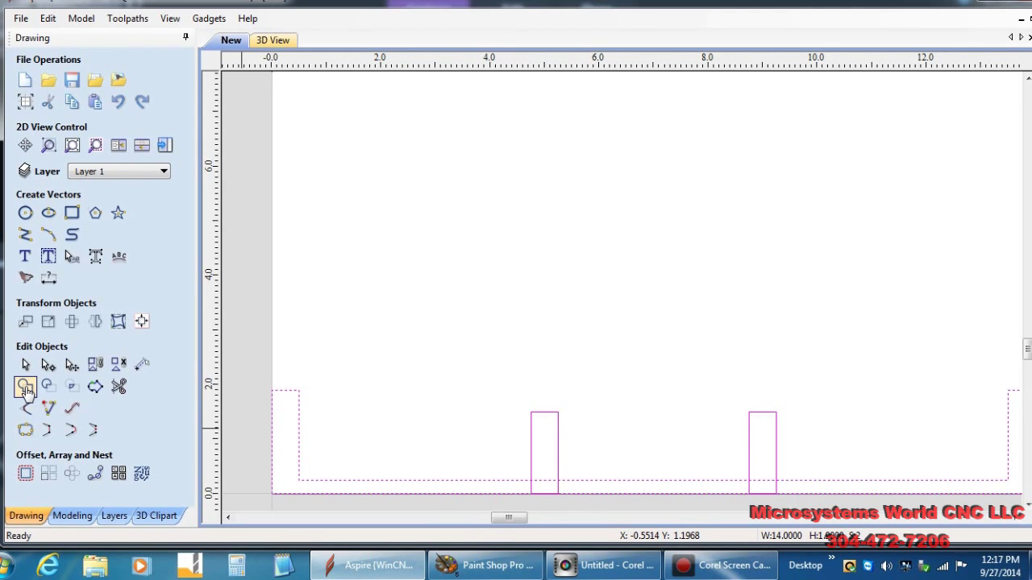
{"action": "left_click", "coordinate": [25, 388]}
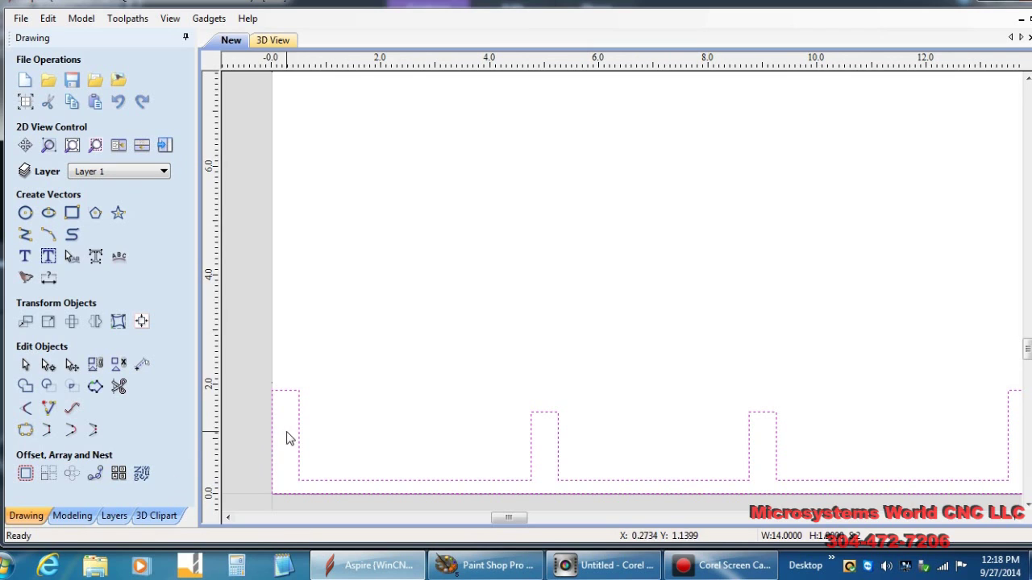
- Node-edit the welded outline and delete its bottom span to leave an open profile
{"action": "left_click", "coordinate": [459, 438]}
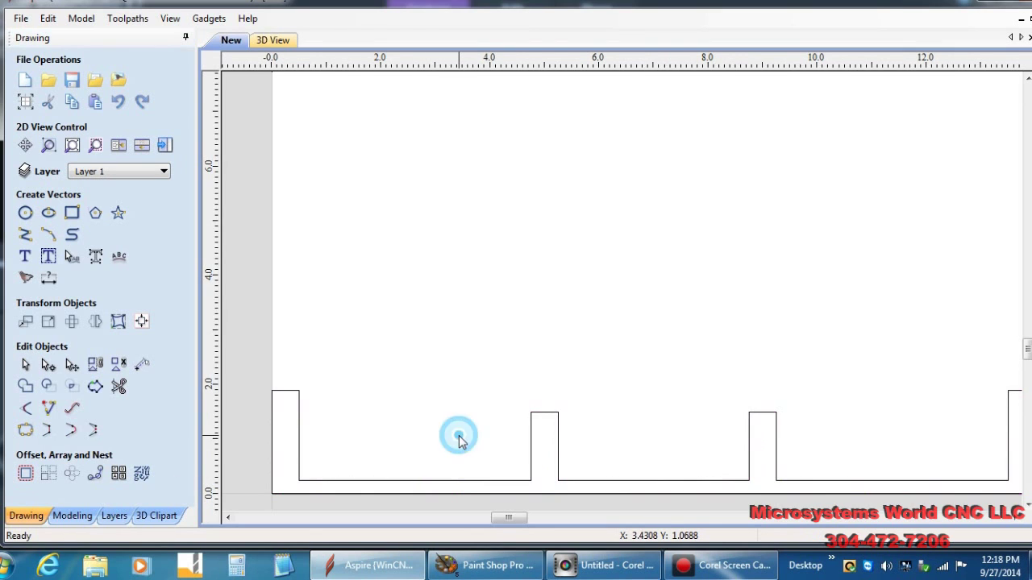
{"action": "scroll", "coordinate": [461, 500], "scroll_direction": "down", "scroll_amount": 2}
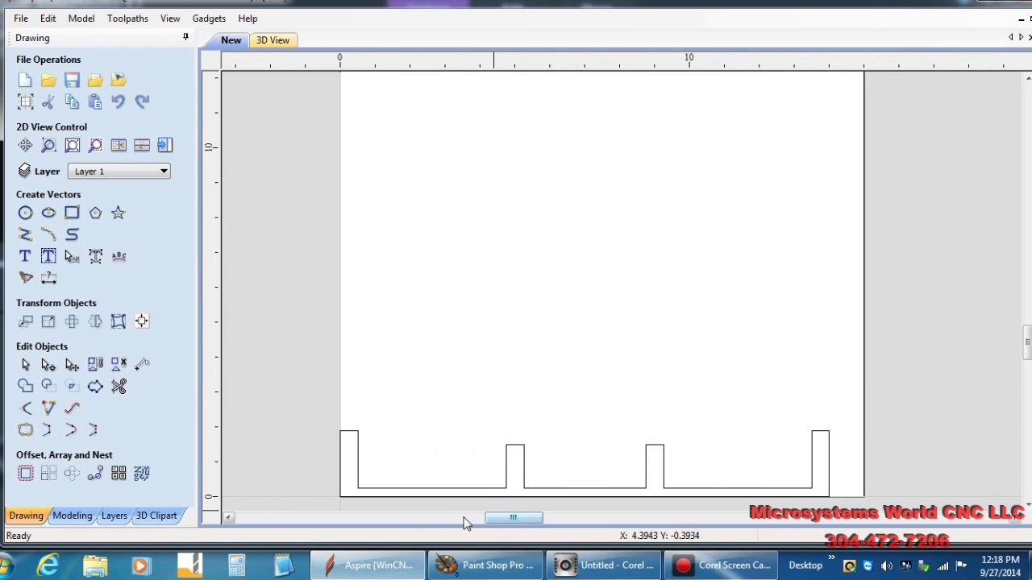
{"action": "scroll", "coordinate": [431, 520], "scroll_direction": "up", "scroll_amount": 2}
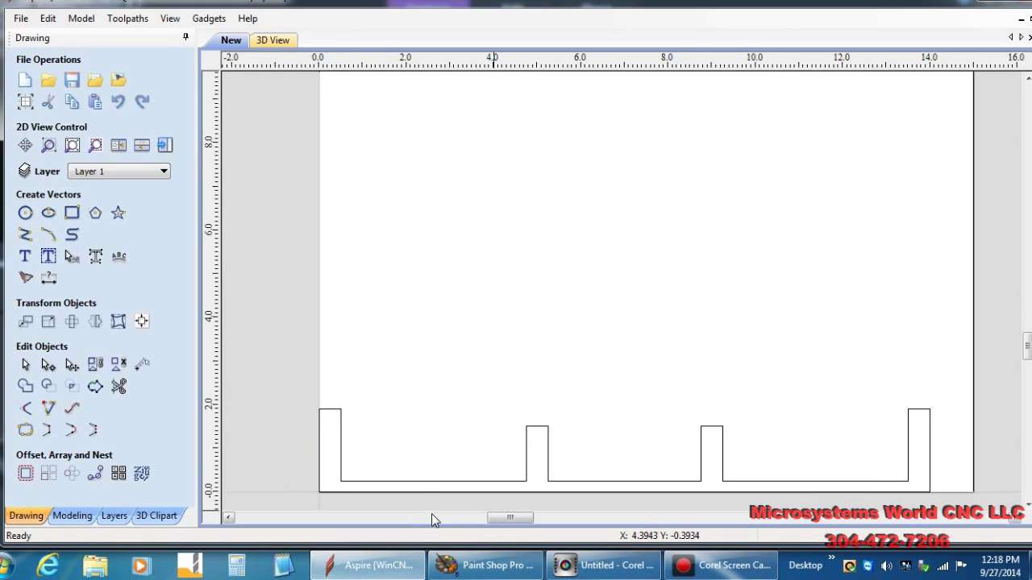
{"action": "left_click", "coordinate": [478, 487]}
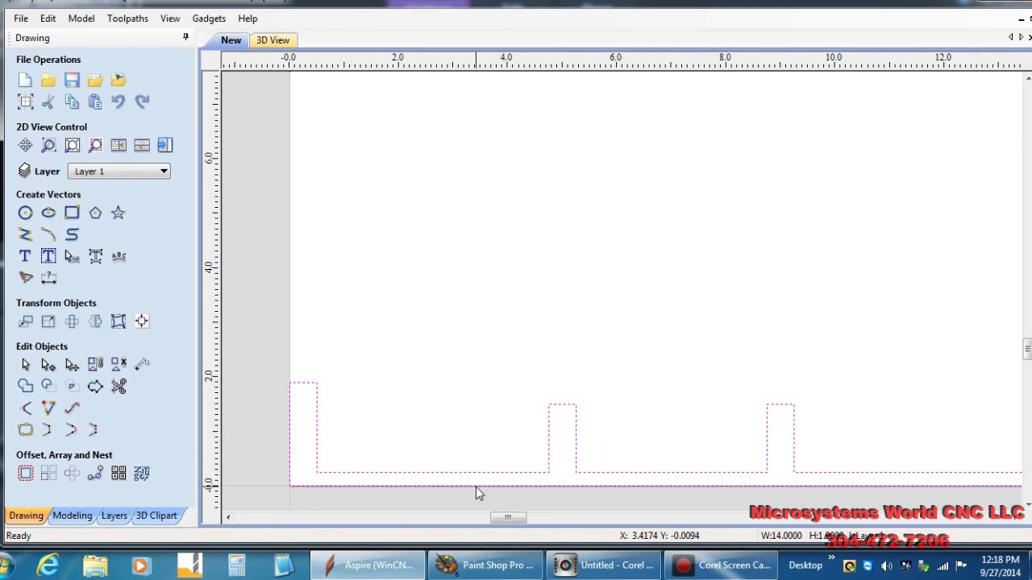
{"action": "double_click", "coordinate": [475, 486]}
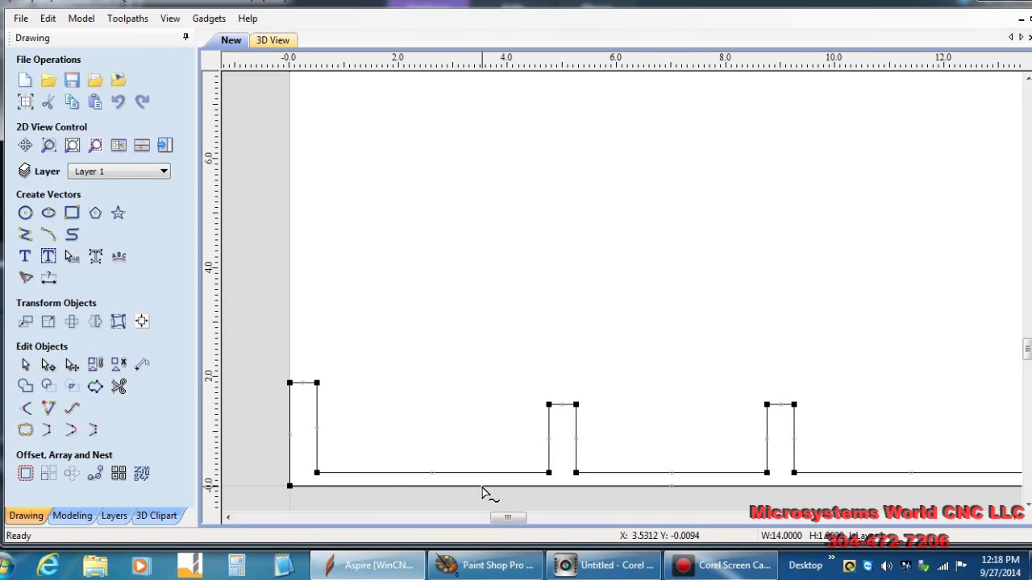
{"action": "key", "text": "d"}
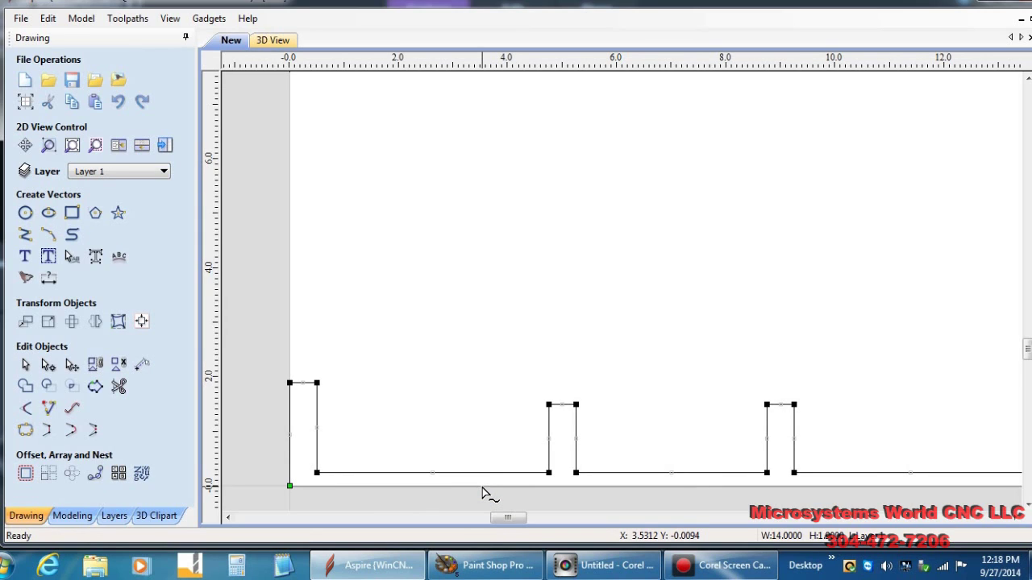
- Draw a 14.4 × 1.65 rectangle anchored at X -0.2, Y 0 over the profile
{"action": "left_click", "coordinate": [72, 214]}
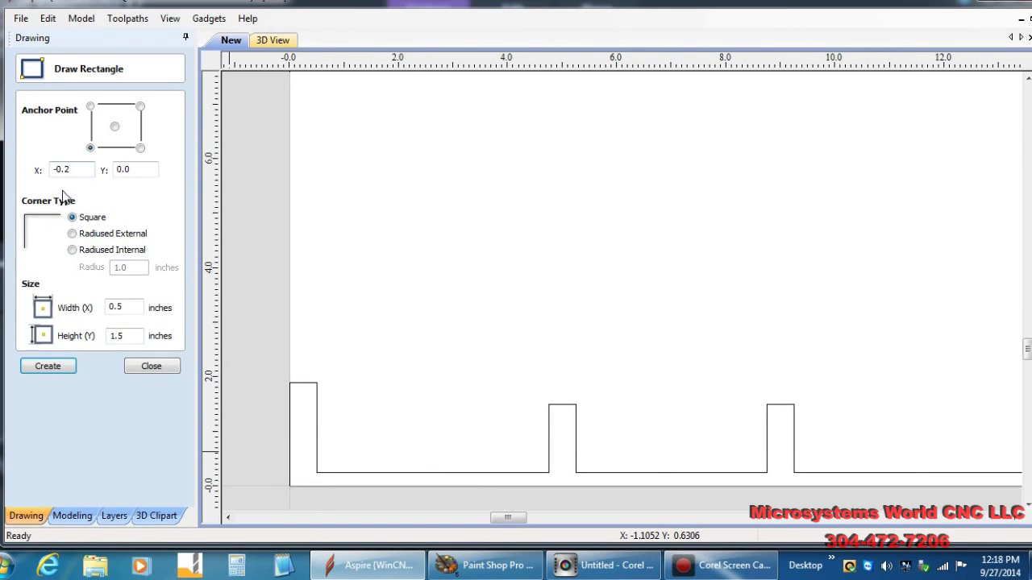
{"action": "left_click_drag", "start_coordinate": [73, 169], "coordinate": [13, 169]}
{"action": "type", "text": "-"}
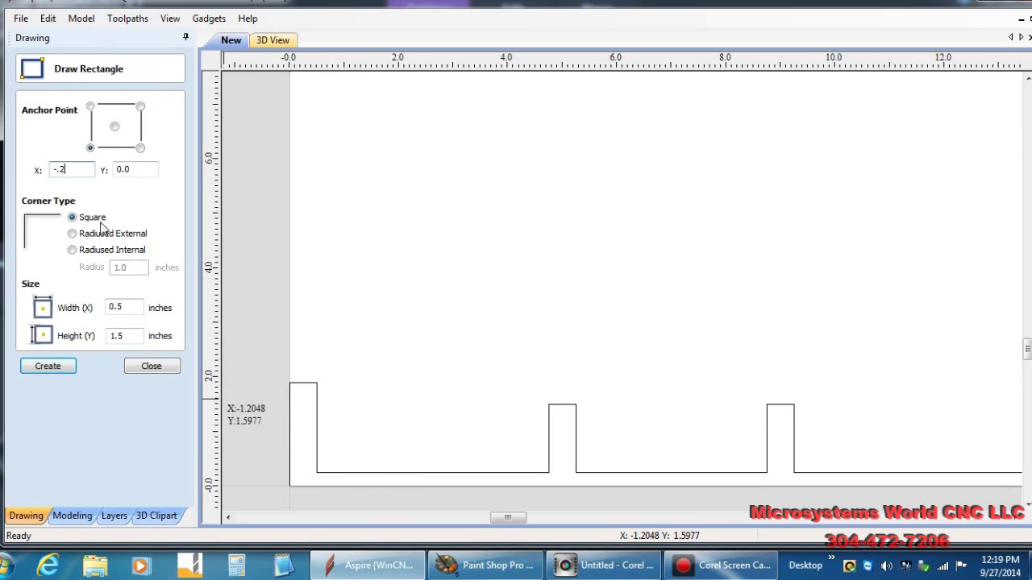
{"action": "left_click", "coordinate": [134, 307]}
{"action": "type", "text": "1."}
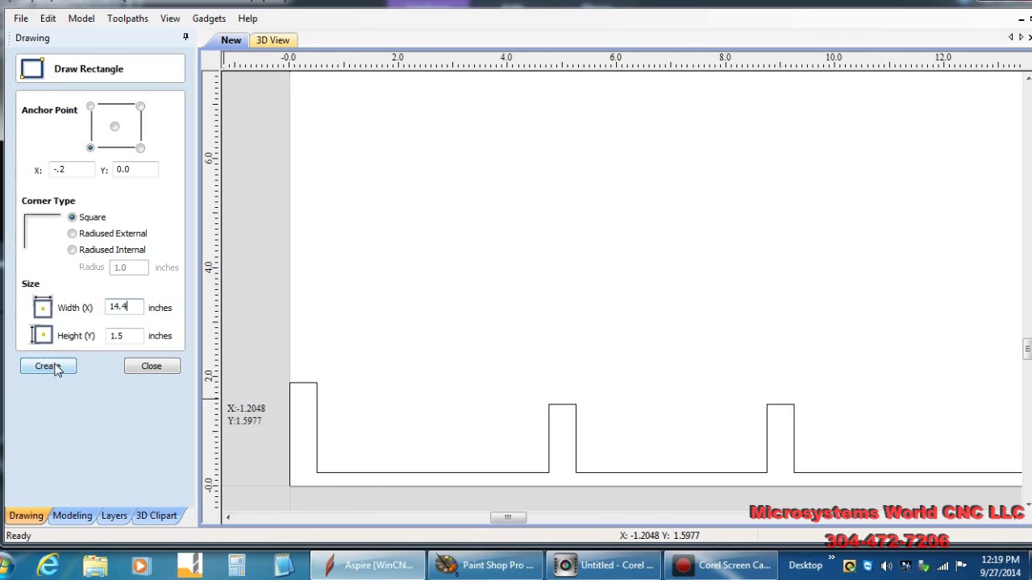
{"action": "left_click_drag", "start_coordinate": [132, 335], "coordinate": [117, 338]}
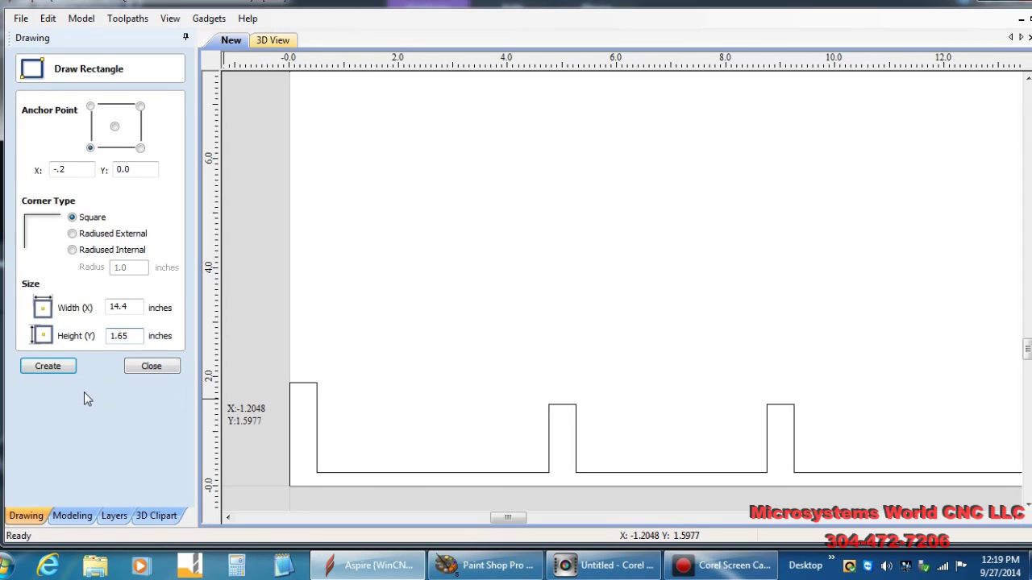
{"action": "left_click", "coordinate": [48, 366]}
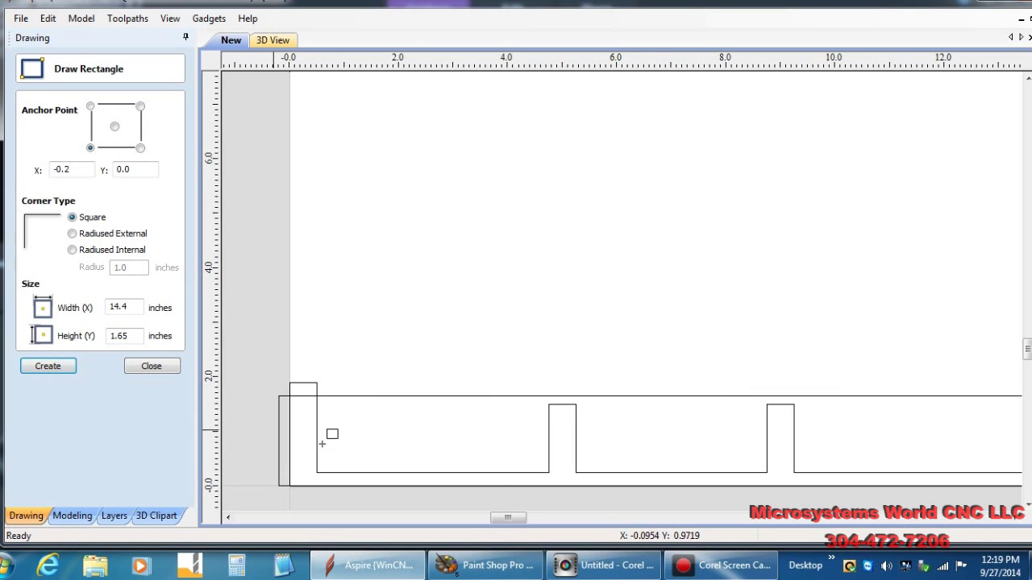
{"action": "left_click", "coordinate": [137, 368]}
{"action": "scroll", "coordinate": [540, 507], "scroll_direction": "down", "scroll_amount": 3}
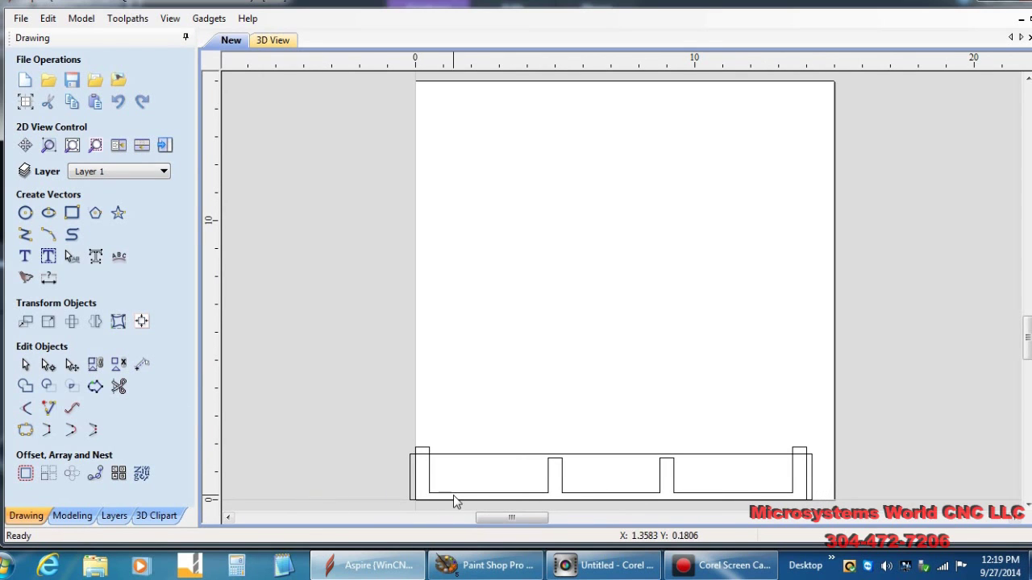
- Delete the bottom span of the 14.4 × 1.65 rectangle in node editing, leaving it open
{"action": "scroll", "coordinate": [482, 488], "scroll_direction": "up", "scroll_amount": 3}
{"action": "scroll", "coordinate": [483, 490], "scroll_direction": "down", "scroll_amount": 3}
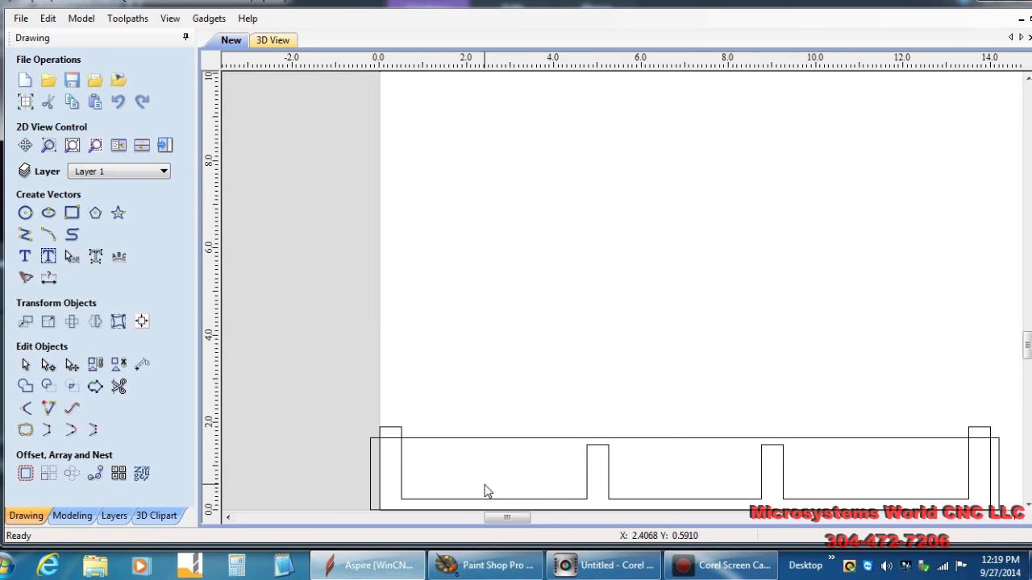
{"action": "scroll", "coordinate": [574, 494], "scroll_direction": "up", "scroll_amount": 3}
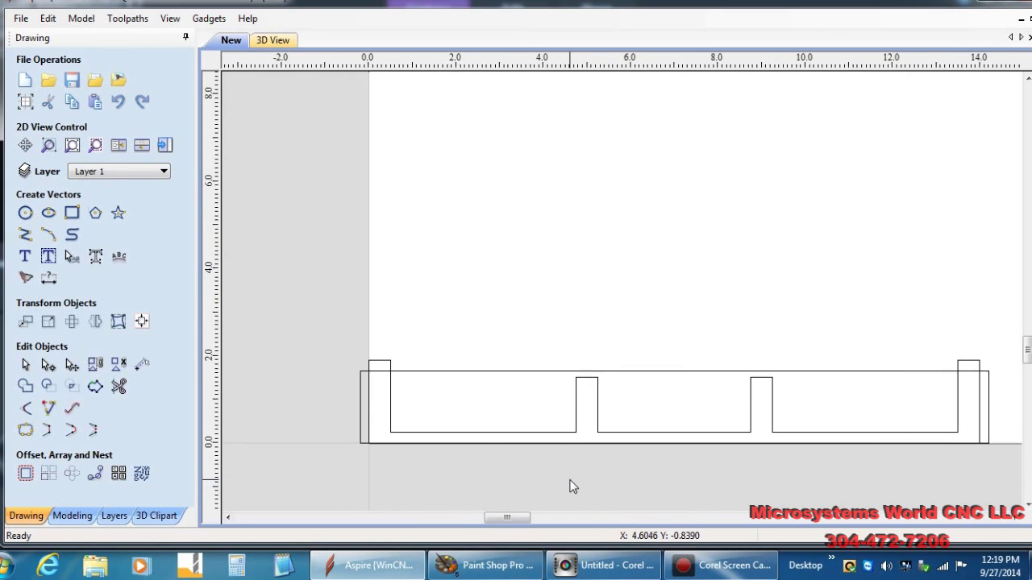
{"action": "left_click", "coordinate": [604, 428]}
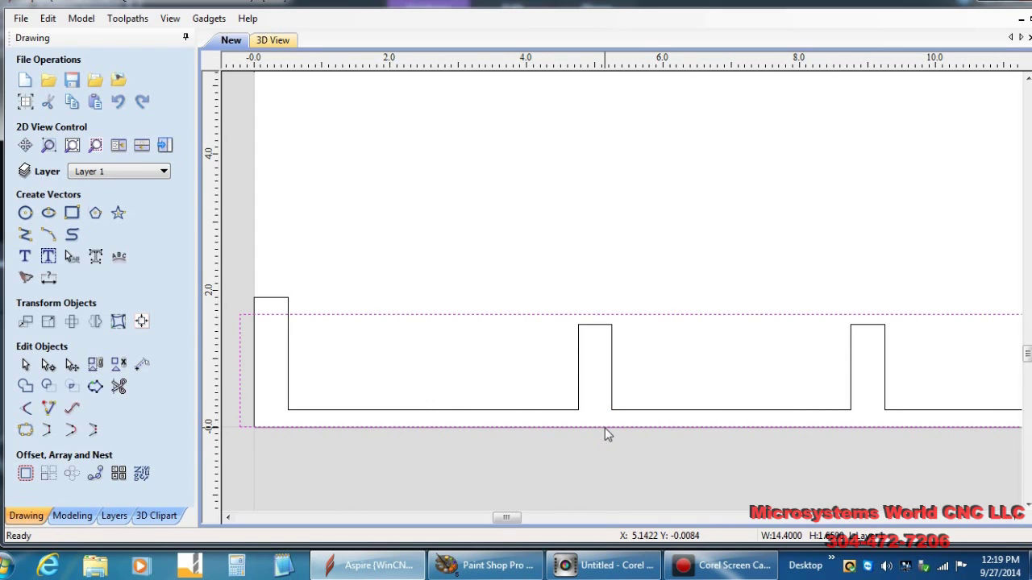
{"action": "double_click", "coordinate": [605, 428]}
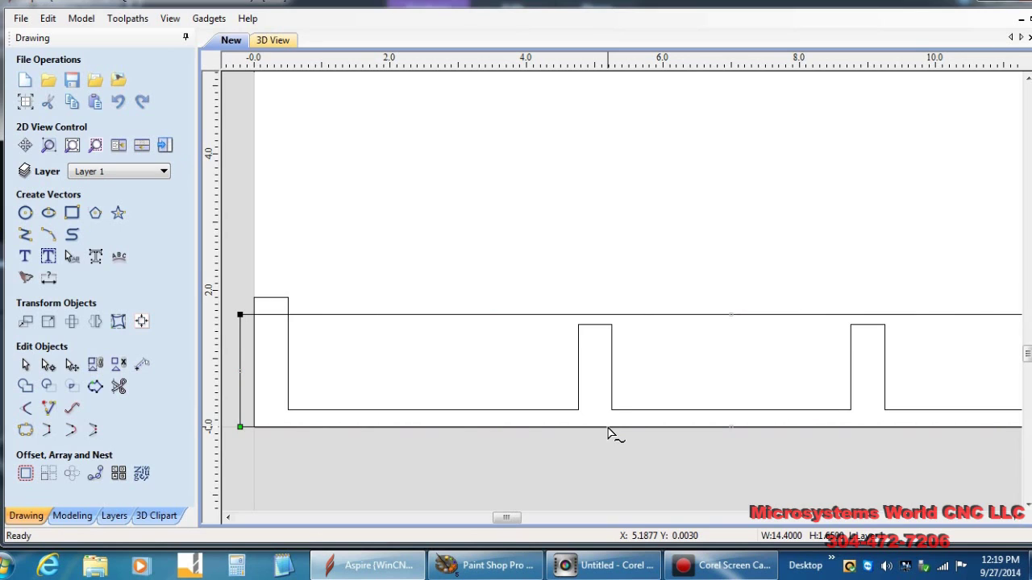
{"action": "left_click", "coordinate": [608, 433]}
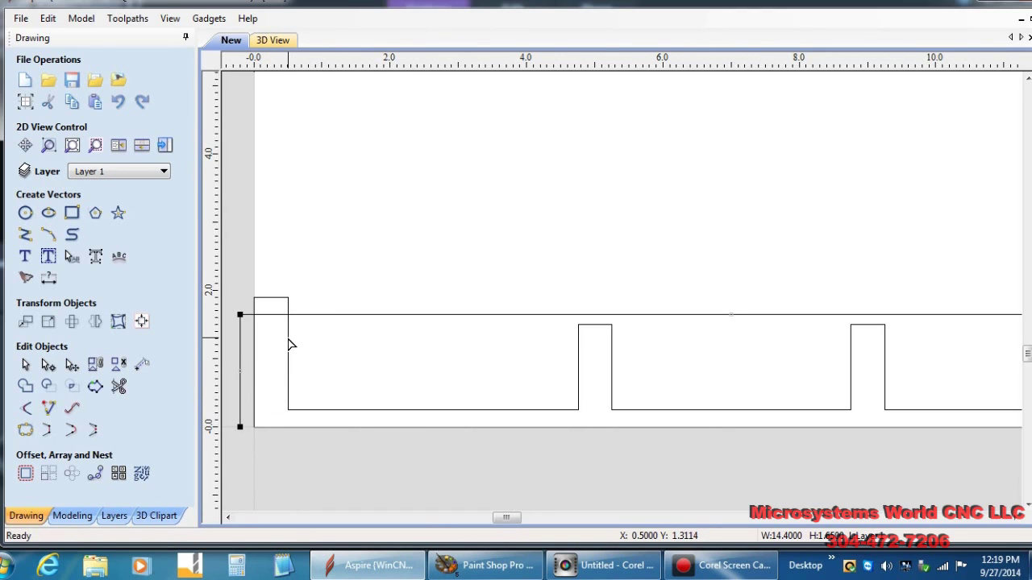
- Trim the overlapping lines at both end posts so the wall top steps from 1.9 to 1.65
{"action": "left_click", "coordinate": [118, 390]}
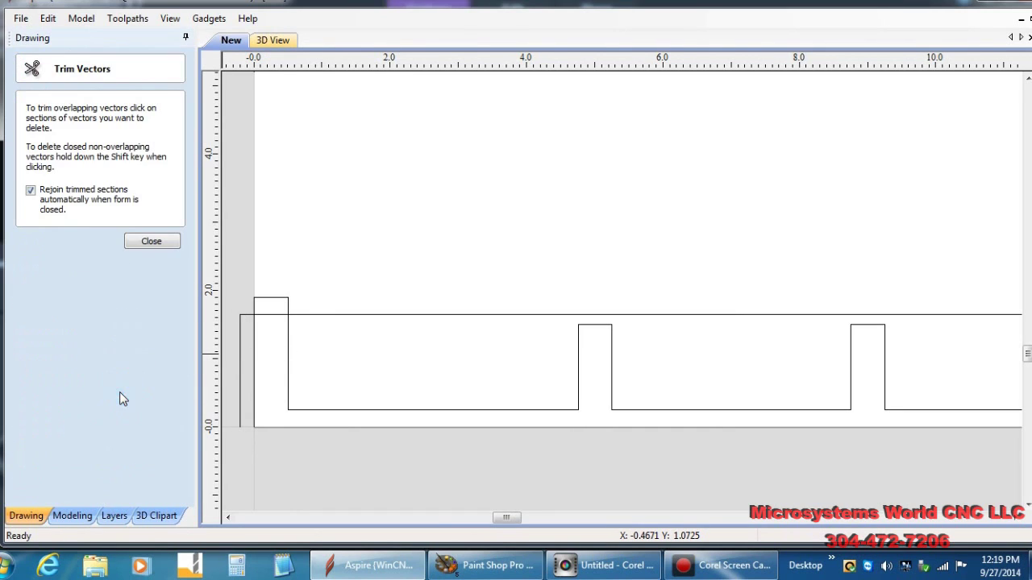
{"action": "left_click", "coordinate": [256, 383]}
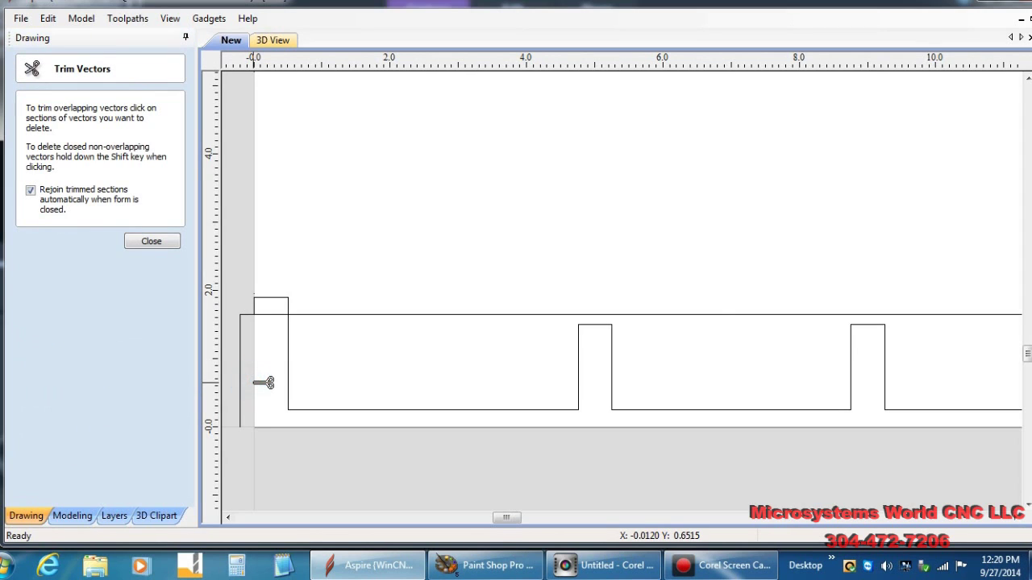
{"action": "left_click", "coordinate": [278, 314]}
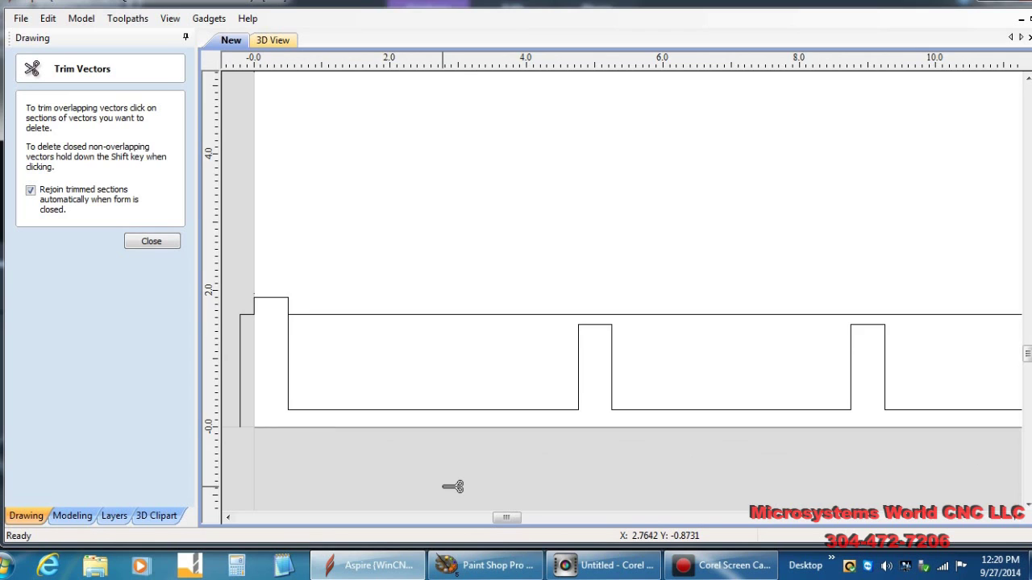
{"action": "left_click_drag", "start_coordinate": [499, 518], "coordinate": [528, 529]}
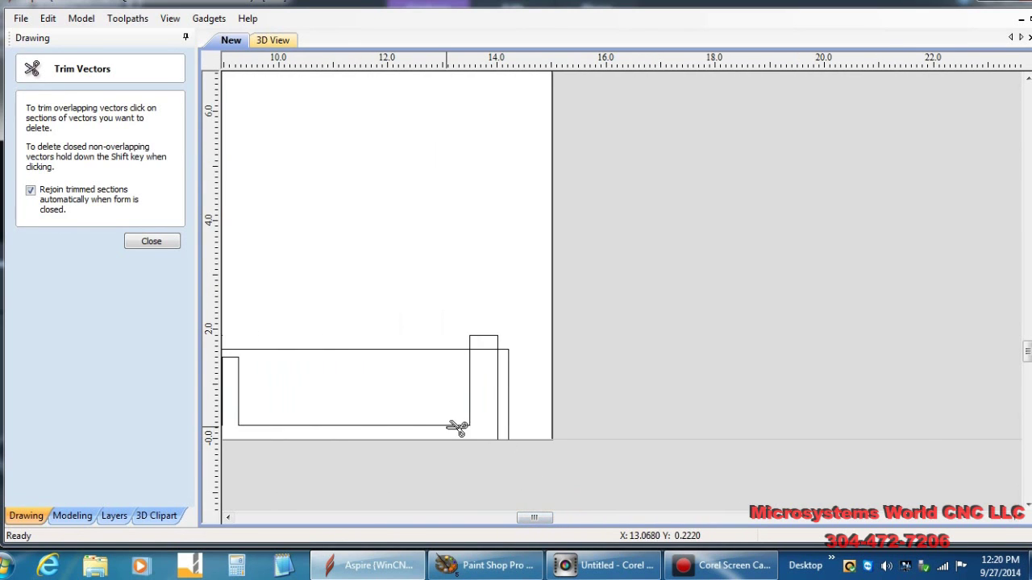
{"action": "scroll", "coordinate": [457, 429], "scroll_direction": "up", "scroll_amount": 1}
{"action": "scroll", "coordinate": [490, 424], "scroll_direction": "up", "scroll_amount": 1}
{"action": "left_click", "coordinate": [512, 417]}
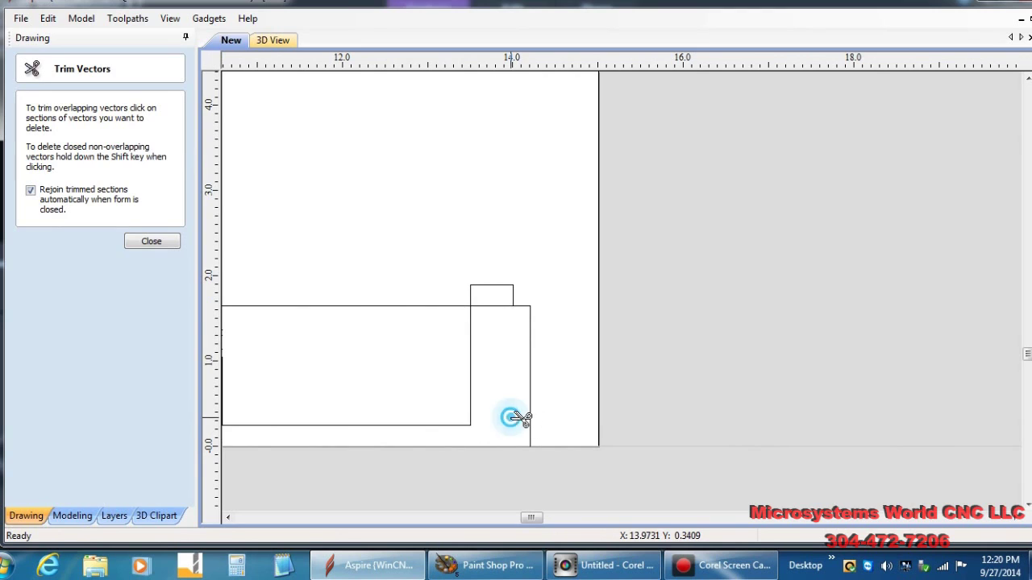
{"action": "left_click", "coordinate": [491, 306]}
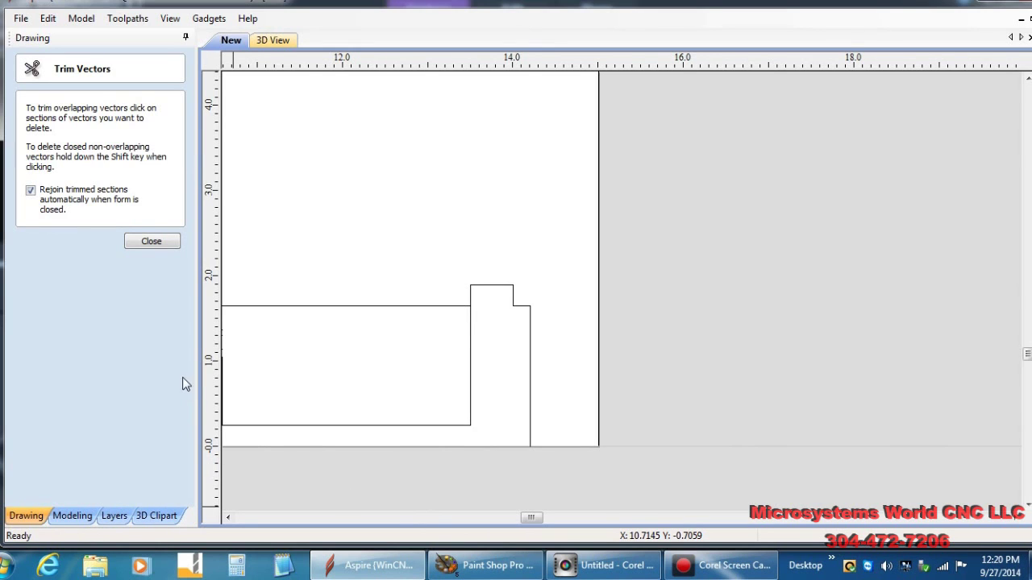
{"action": "left_click", "coordinate": [150, 241]}
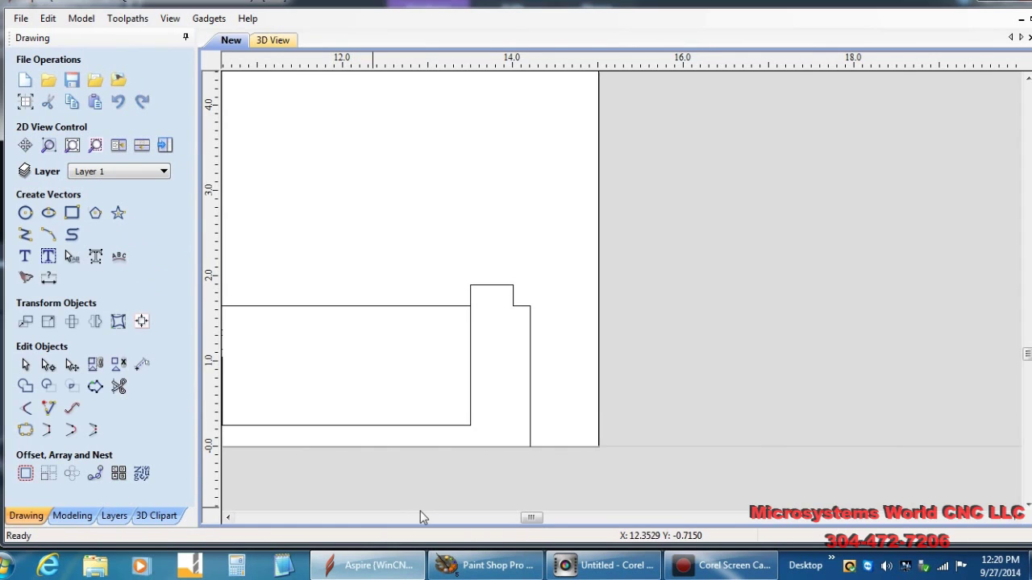
- Fit the whole job page in view and delete the long straight top line
{"action": "key", "text": "F6"}
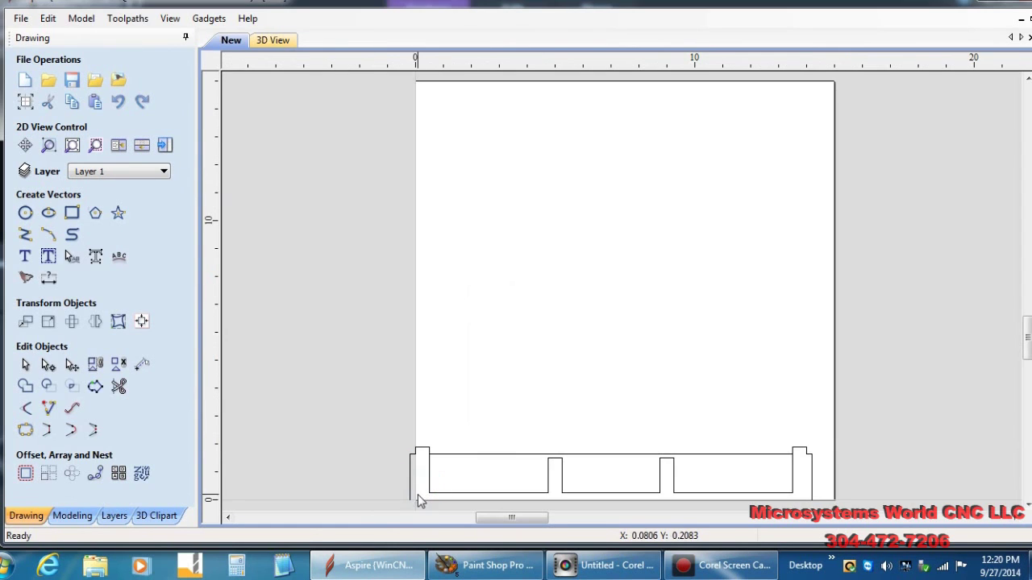
{"action": "left_click", "coordinate": [637, 455]}
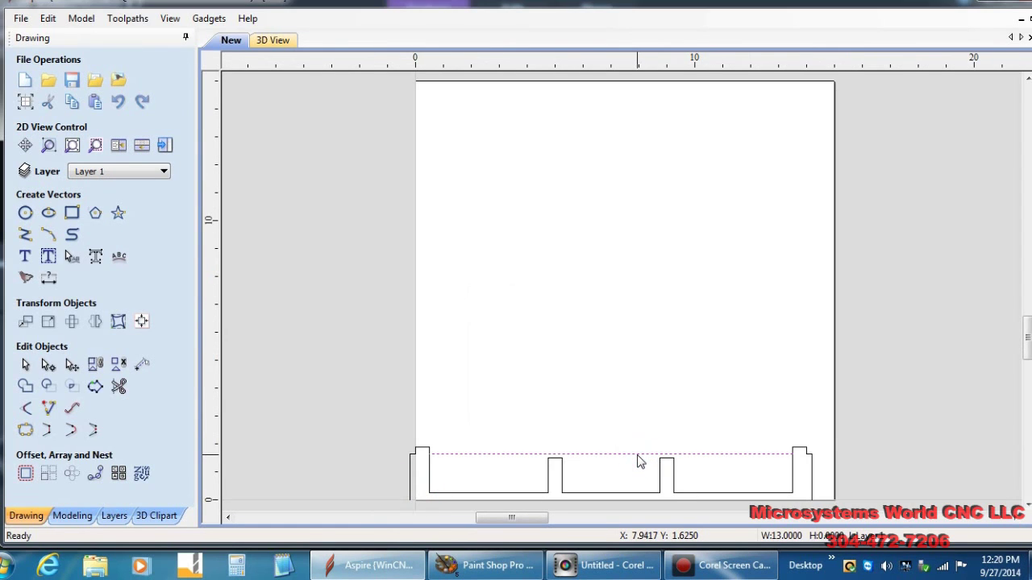
{"action": "key", "text": "Delete"}
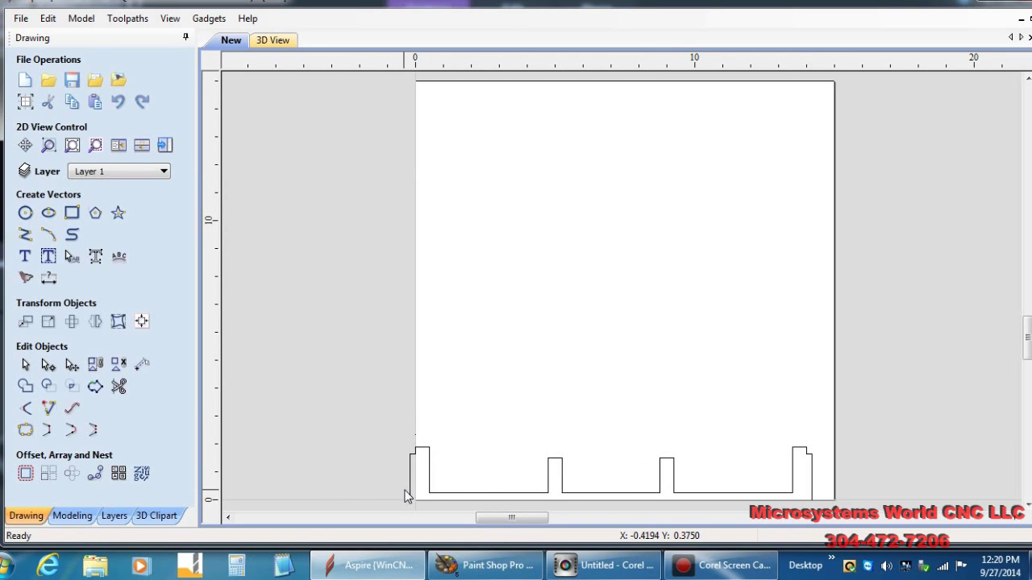
- Check the profile is one open outline, then bring up Create Fillets with Normal fillet
{"action": "left_click", "coordinate": [429, 490]}
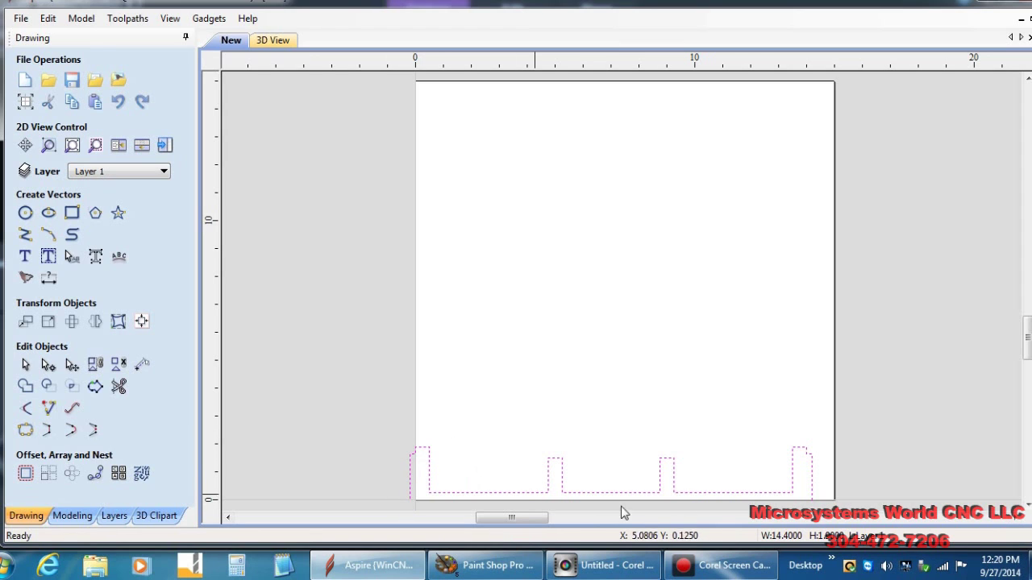
{"action": "left_click", "coordinate": [732, 419]}
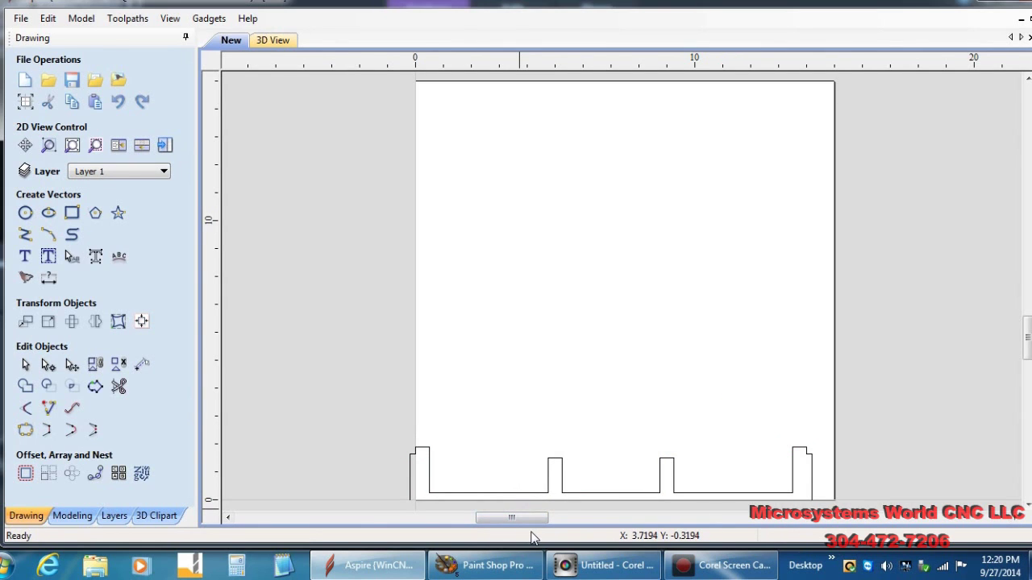
{"action": "left_click", "coordinate": [542, 448]}
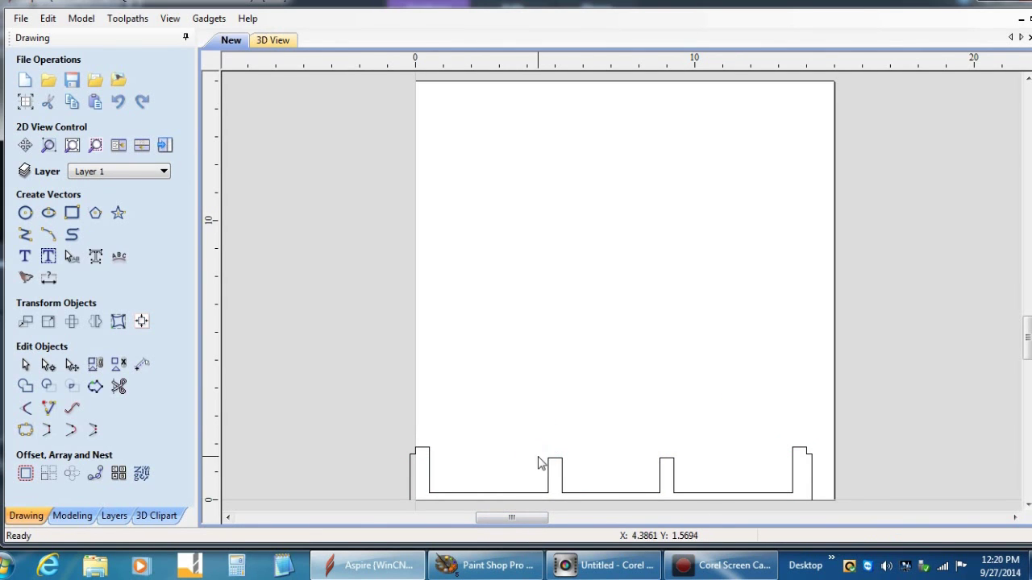
{"action": "scroll", "coordinate": [497, 455], "scroll_direction": "up", "scroll_amount": 4}
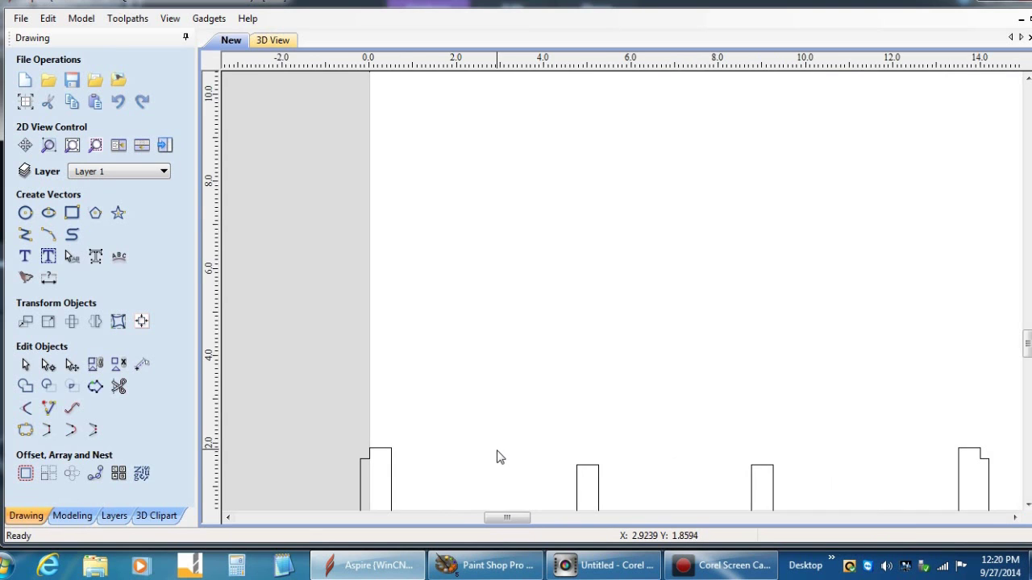
{"action": "scroll", "coordinate": [497, 455], "scroll_direction": "down", "scroll_amount": 3}
{"action": "scroll", "coordinate": [633, 419], "scroll_direction": "down", "scroll_amount": 1}
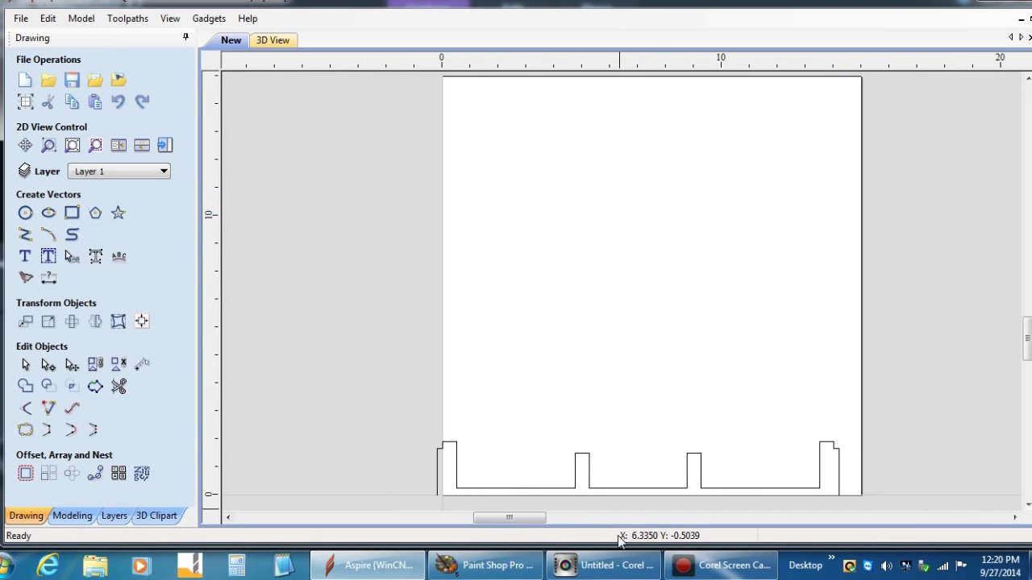
{"action": "scroll", "coordinate": [621, 498], "scroll_direction": "up", "scroll_amount": 2}
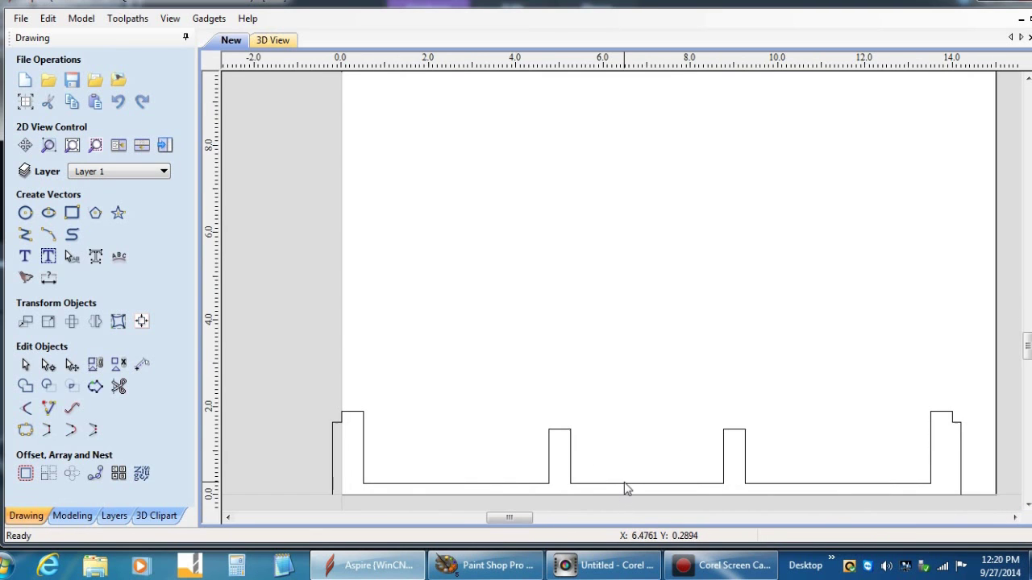
{"action": "left_click", "coordinate": [25, 411]}
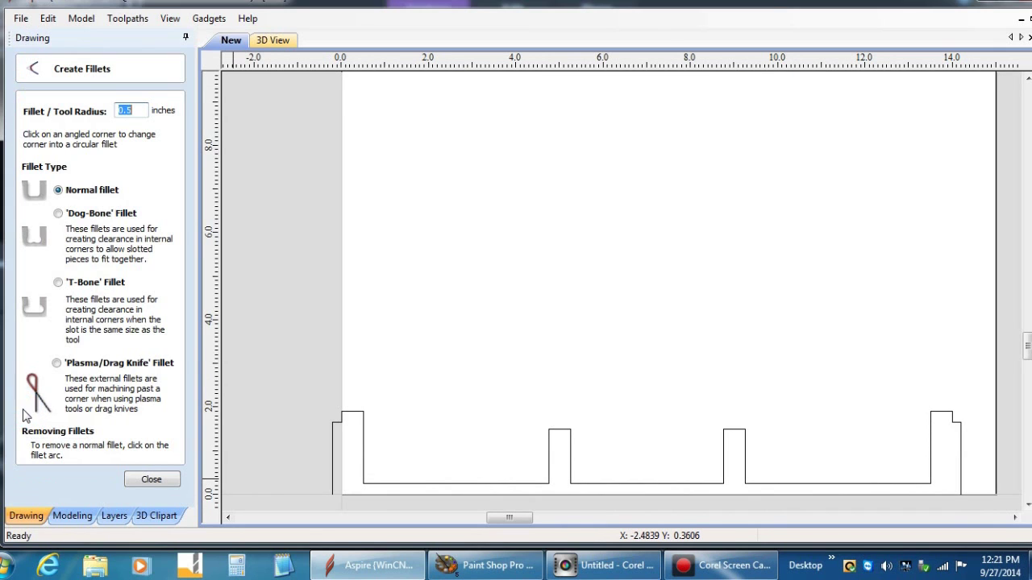
- Fillet the six inside base corners, at both end walls and beside each rib, with radius 0.5
{"action": "left_click", "coordinate": [364, 481]}
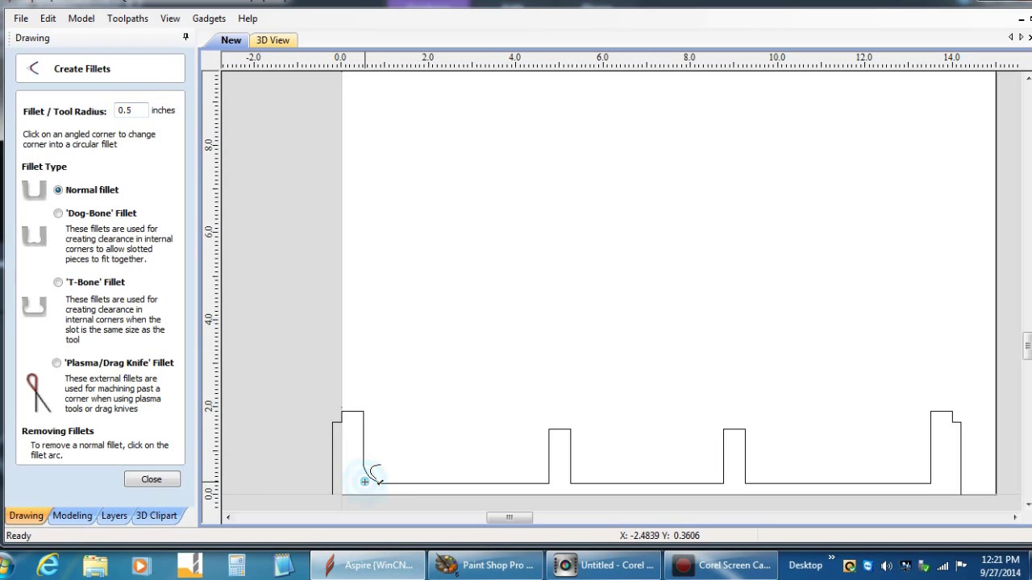
{"action": "left_click", "coordinate": [548, 482]}
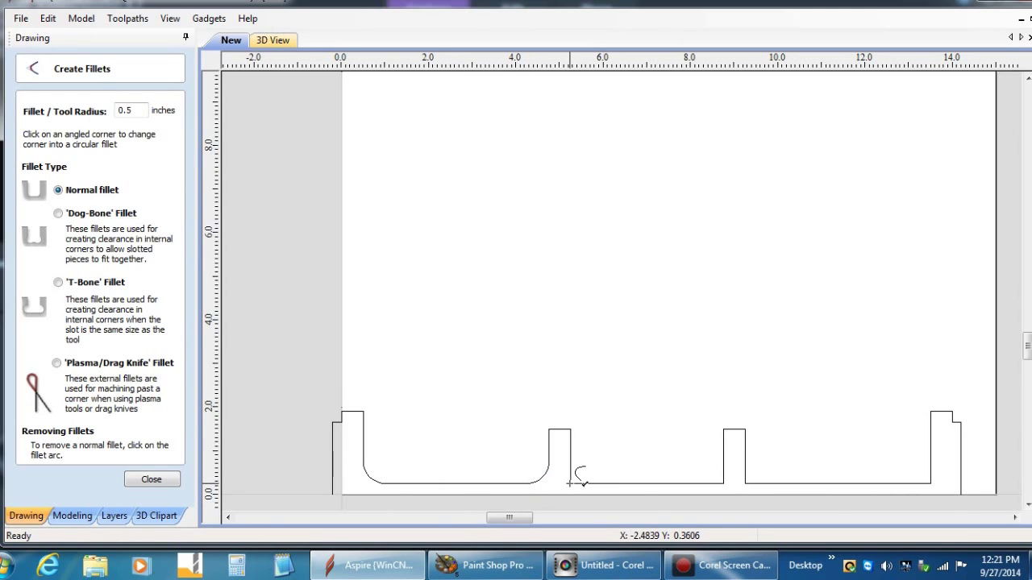
{"action": "left_click", "coordinate": [570, 482]}
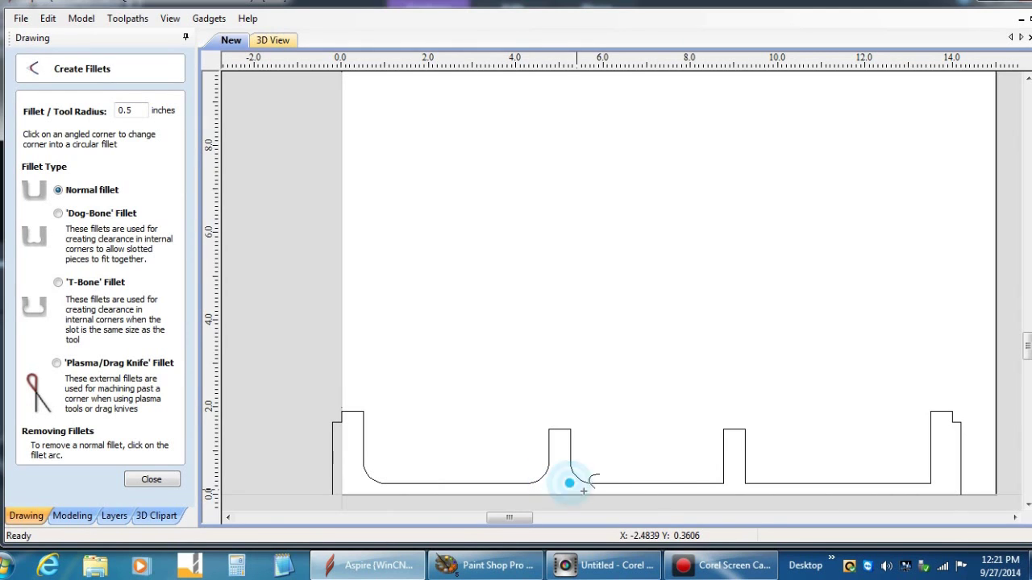
{"action": "left_click", "coordinate": [723, 482]}
{"action": "left_click", "coordinate": [746, 482]}
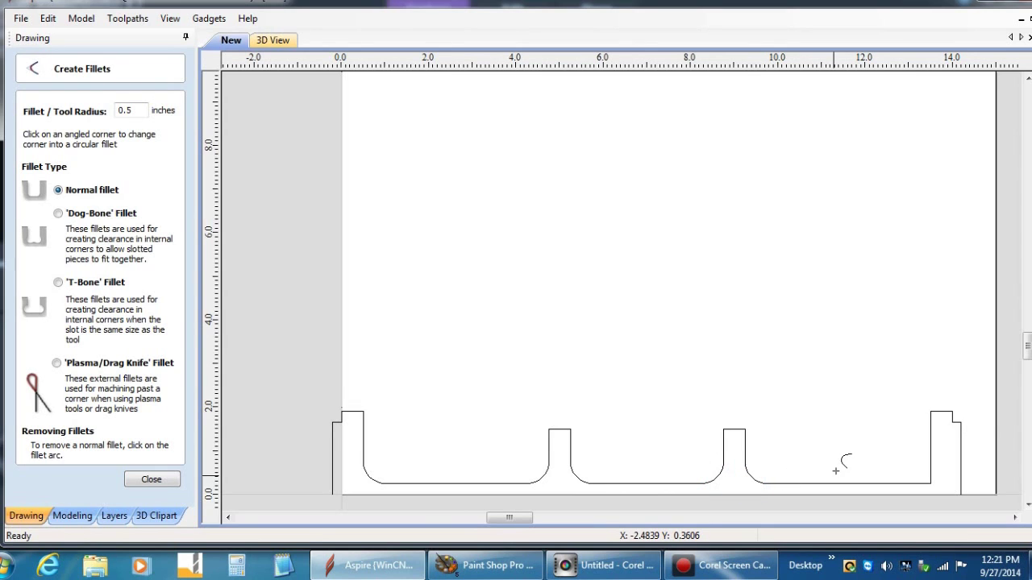
{"action": "left_click", "coordinate": [931, 482]}
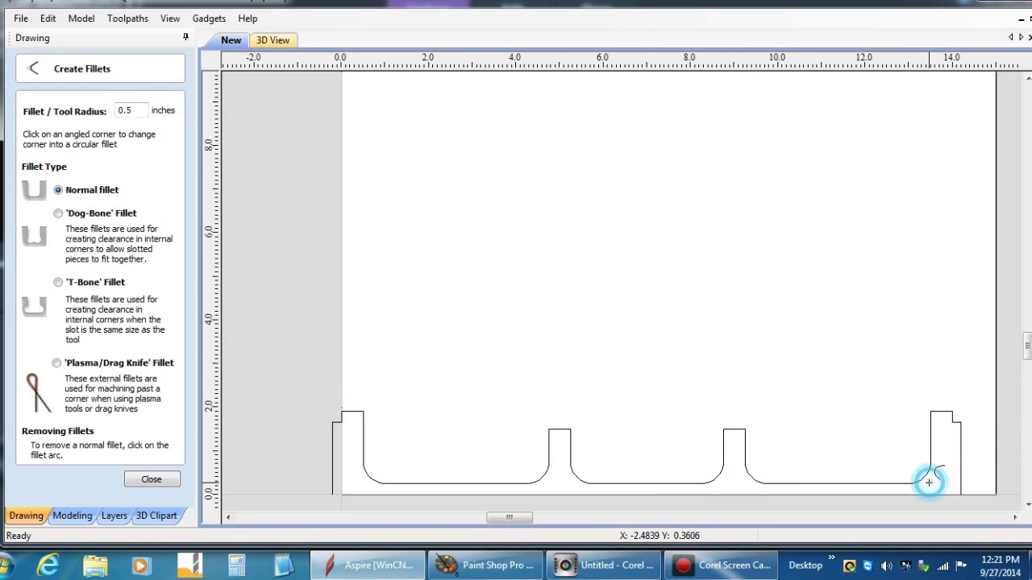
- Change the fillet radius to 0.25 and round the left end wall's top corners
{"action": "left_click", "coordinate": [125, 109]}
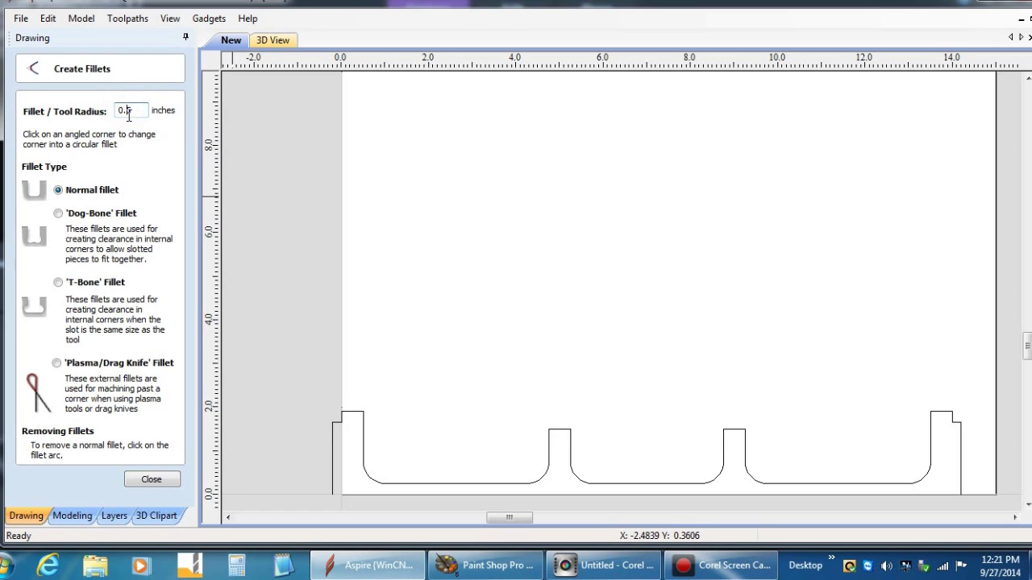
{"action": "type", "text": "2"}
{"action": "left_click", "coordinate": [364, 412]}
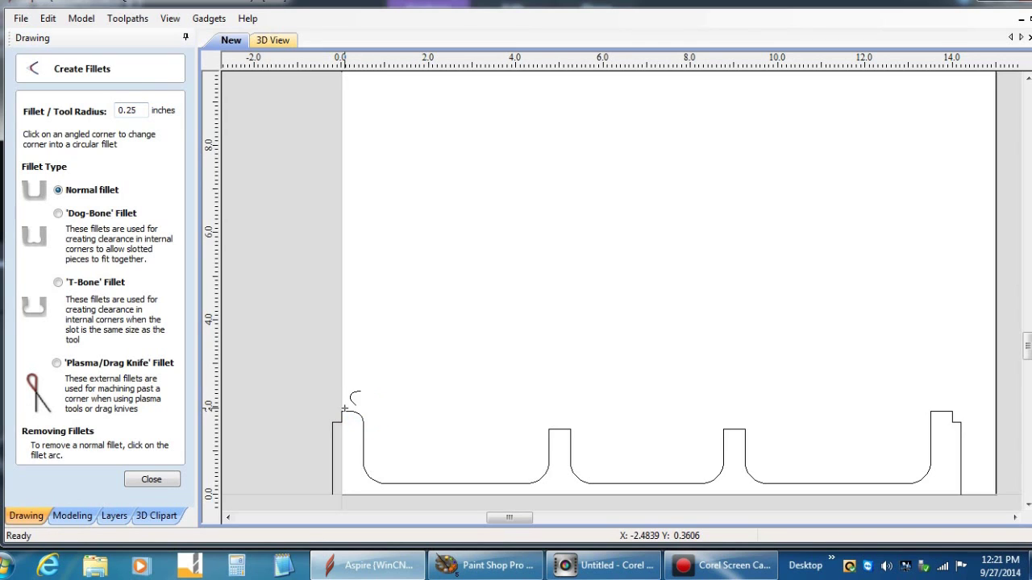
{"action": "left_click", "coordinate": [345, 410]}
{"action": "left_click", "coordinate": [342, 411]}
- Round the top corners of both divider ribs and the right end wall at 0.25
{"action": "left_click", "coordinate": [550, 428]}
{"action": "left_click", "coordinate": [571, 429]}
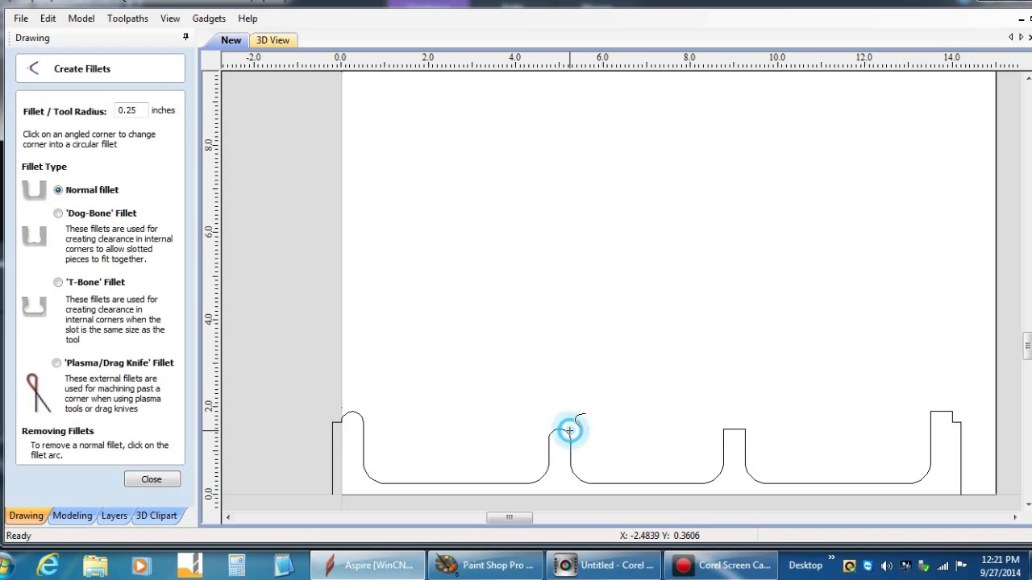
{"action": "left_click", "coordinate": [721, 431]}
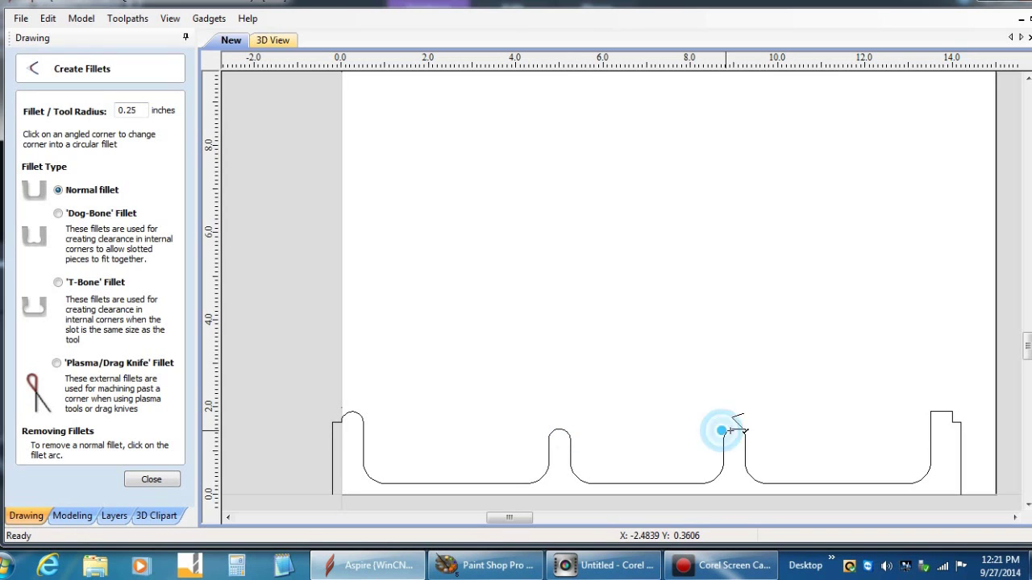
{"action": "left_click", "coordinate": [743, 431]}
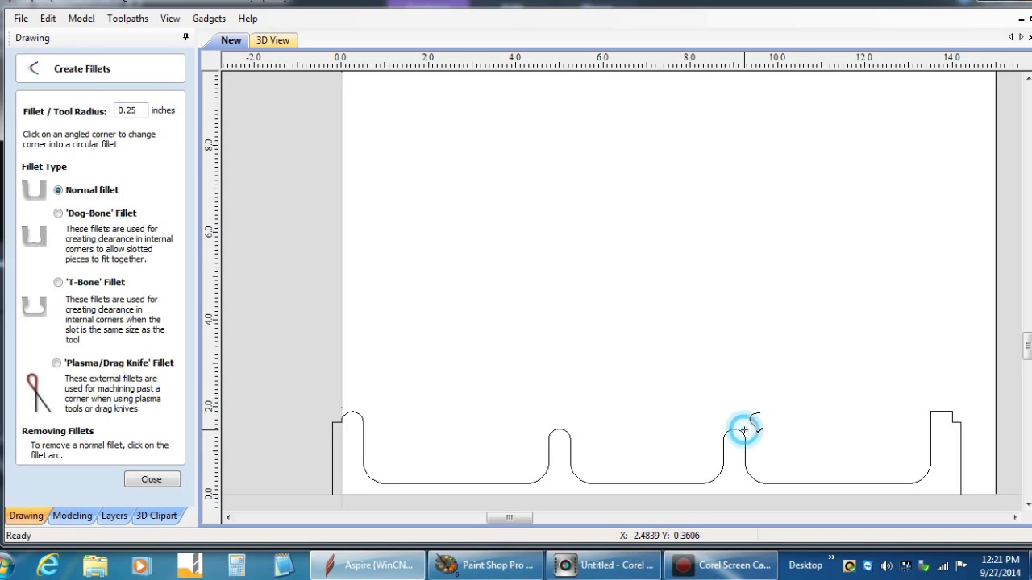
{"action": "left_click", "coordinate": [931, 409]}
{"action": "left_click", "coordinate": [948, 411]}
{"action": "left_click", "coordinate": [951, 415]}
{"action": "left_click", "coordinate": [155, 481]}
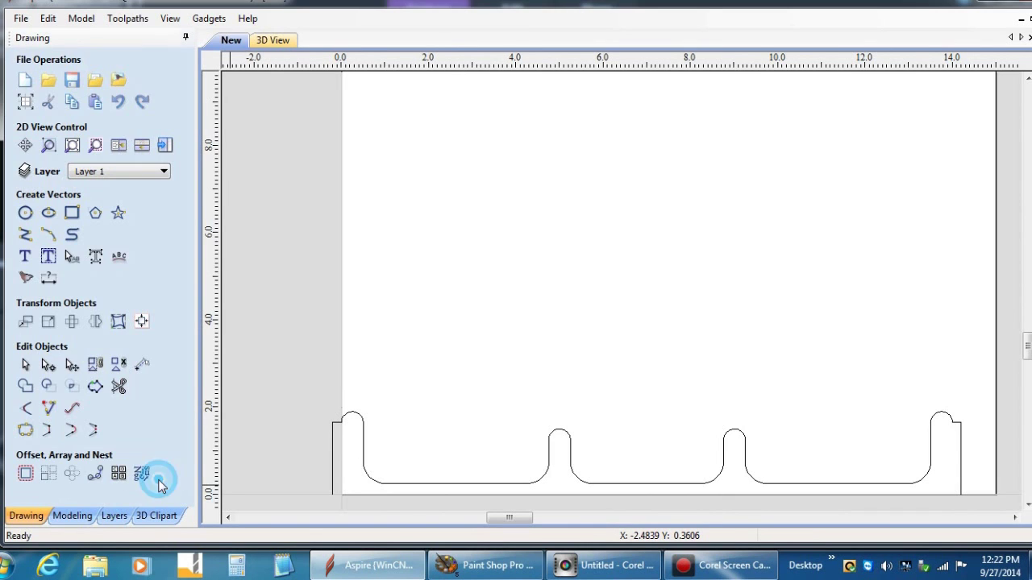
{"action": "left_click", "coordinate": [333, 488]}
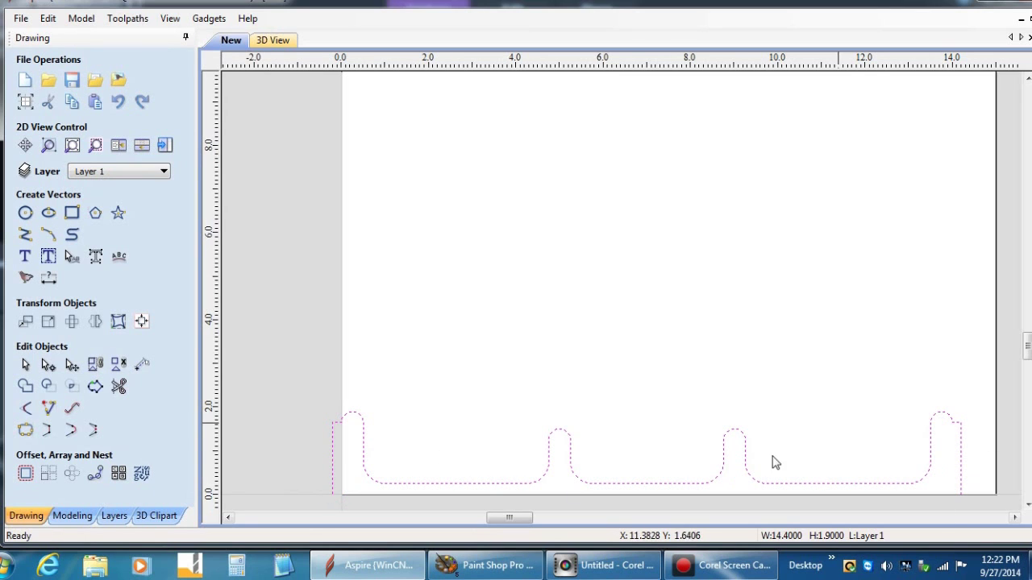
{"action": "left_click", "coordinate": [63, 518]}
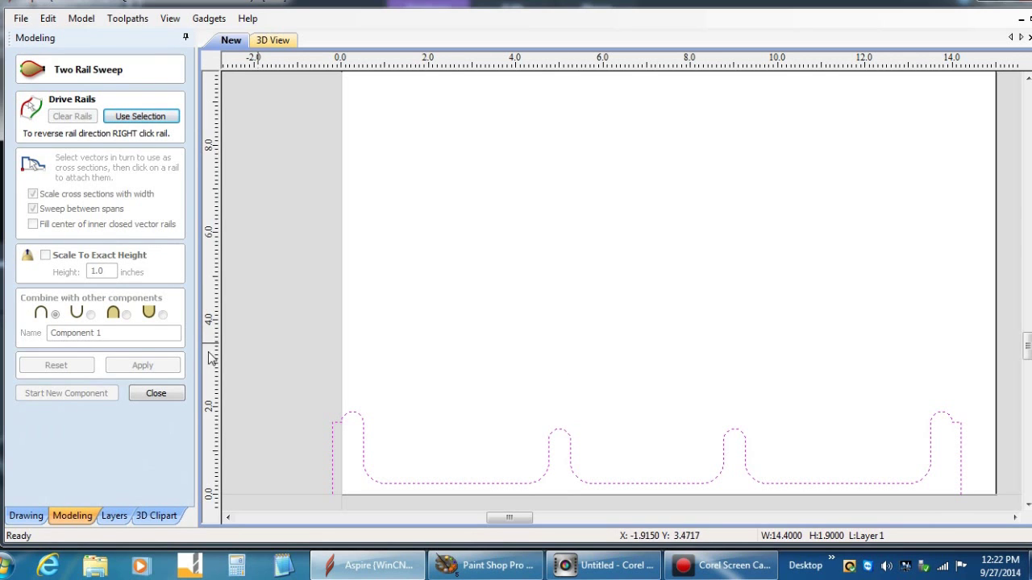
{"action": "left_click", "coordinate": [26, 516]}
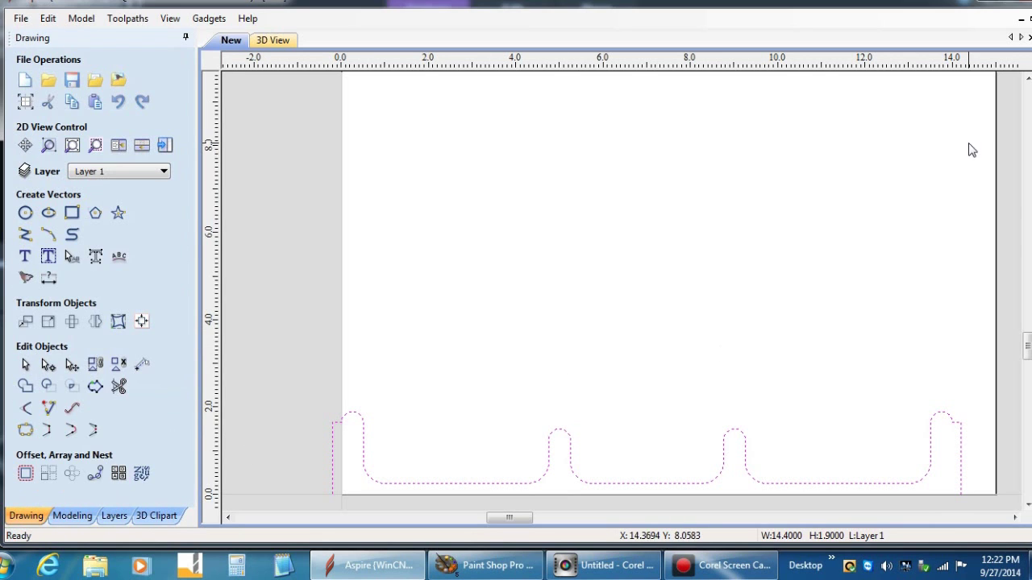
{"action": "left_click", "coordinate": [492, 568]}
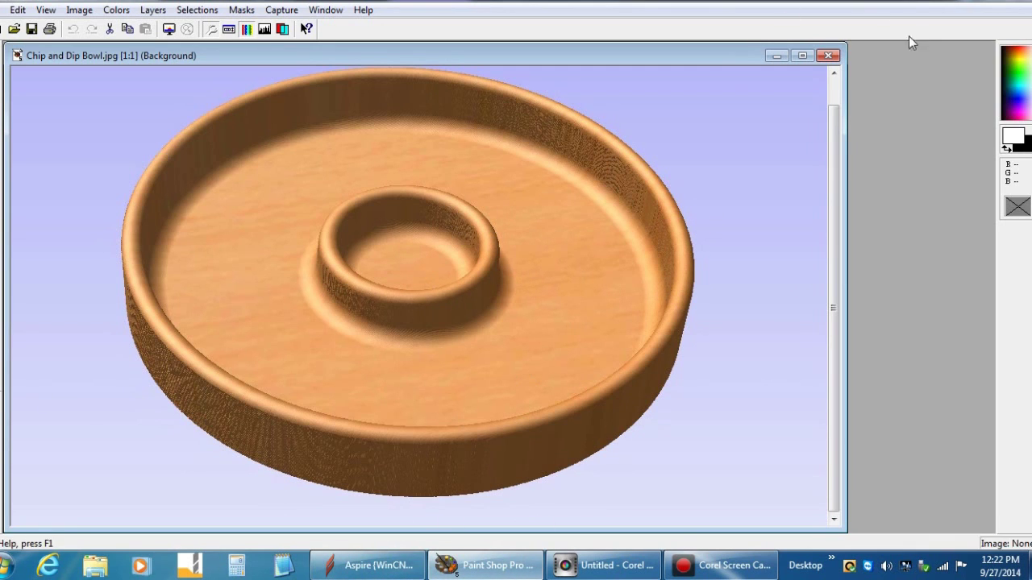
- Switch from the Chip and Dip Bowl image back to the bowl profile in Vectric Aspire
{"action": "left_click", "coordinate": [969, 2]}
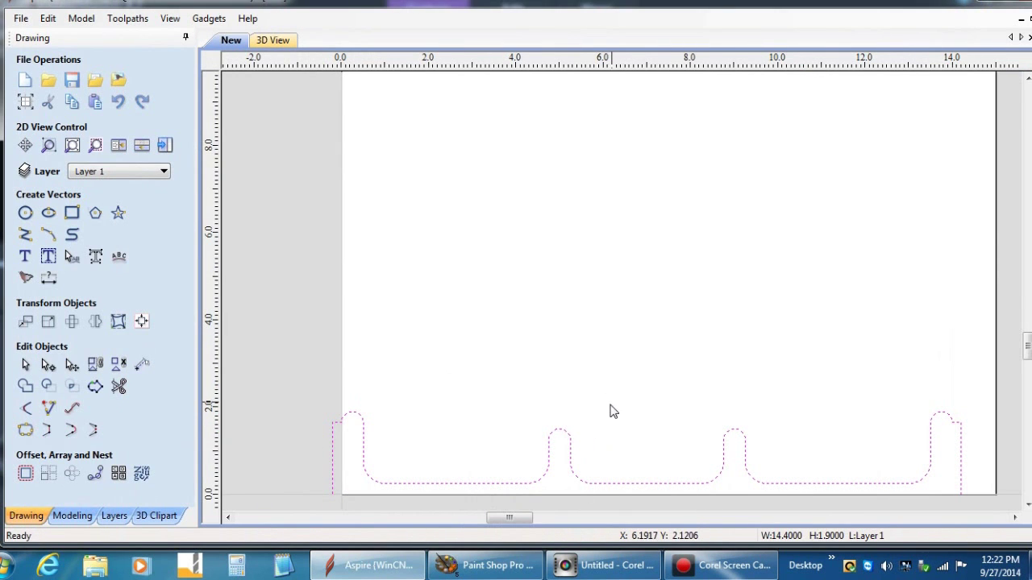